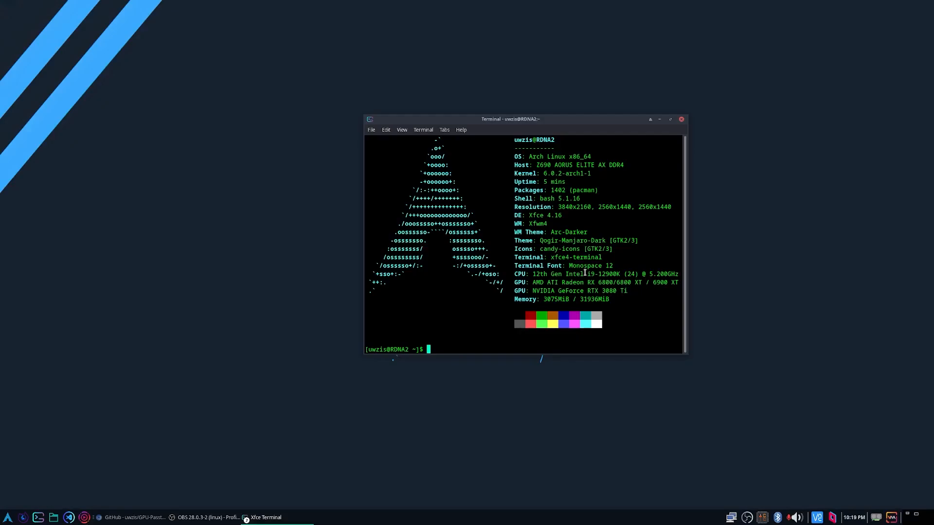
# Close the system information terminal and review the GPU-Passthrough-Manager GitHub page's file list and README.
pyautogui.click(682, 119)
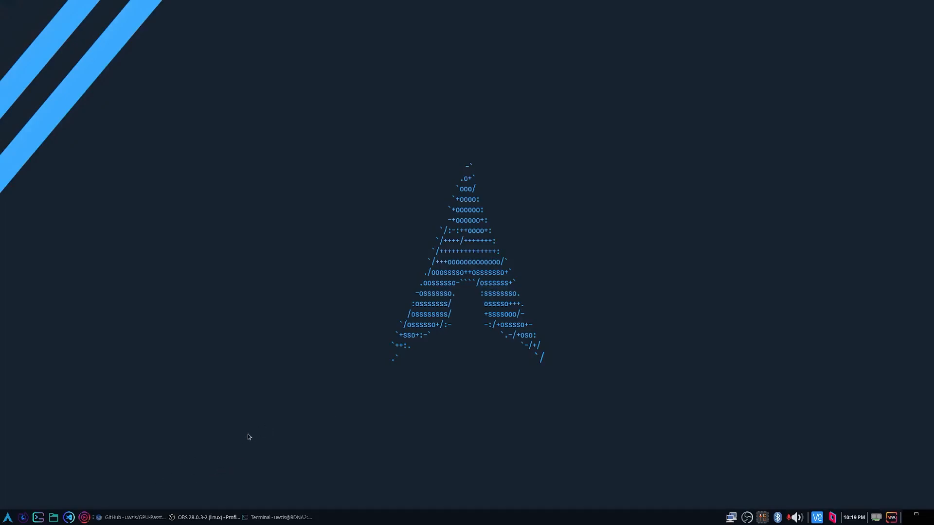
pyautogui.click(121, 518)
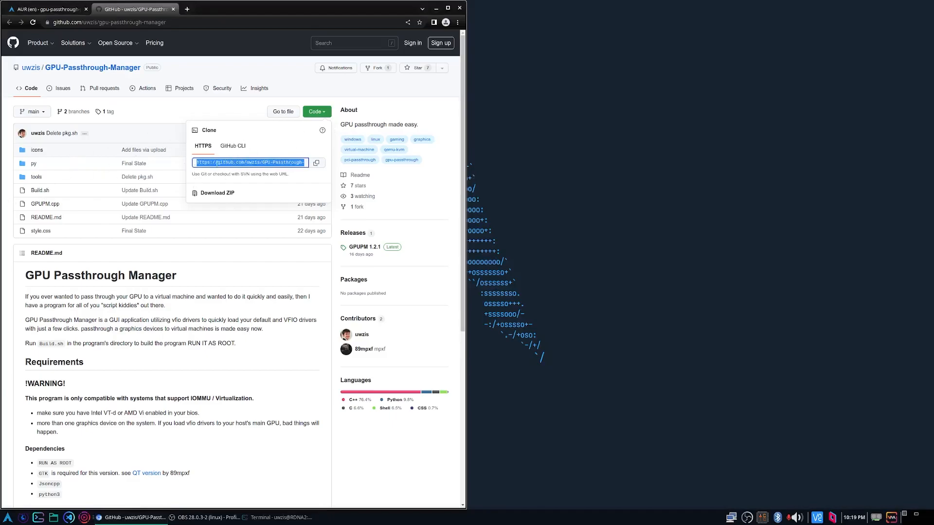
pyautogui.click(172, 80)
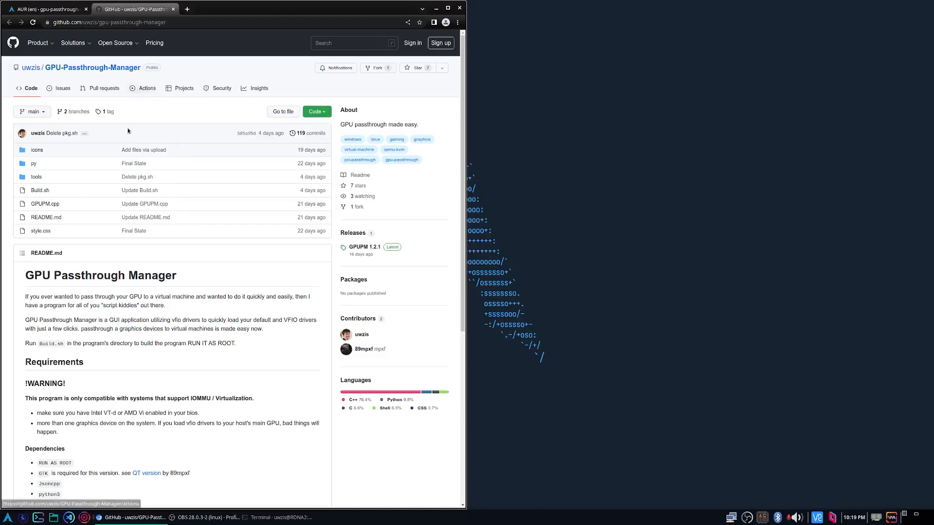
pyautogui.scroll(-3, 171, 302)
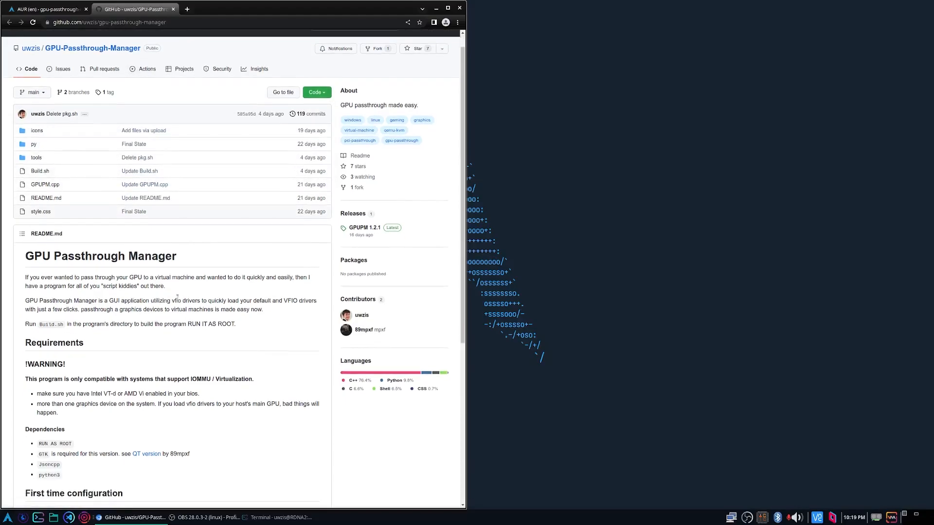
pyautogui.scroll(3, 186, 284)
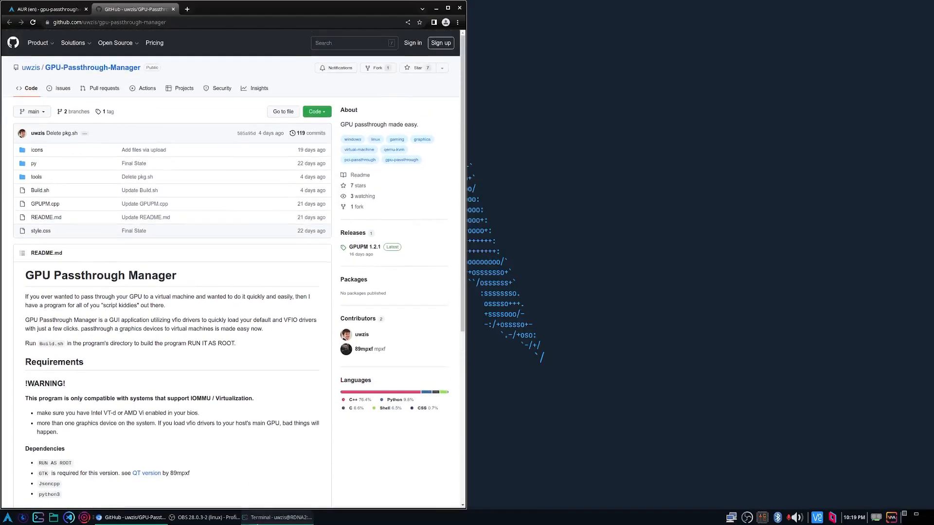
pyautogui.click(272, 517)
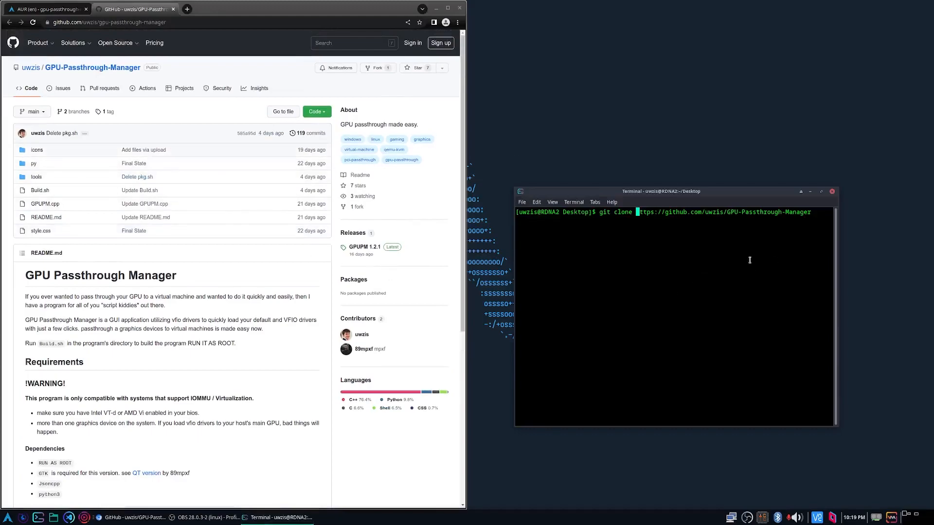
pyautogui.press('Return')
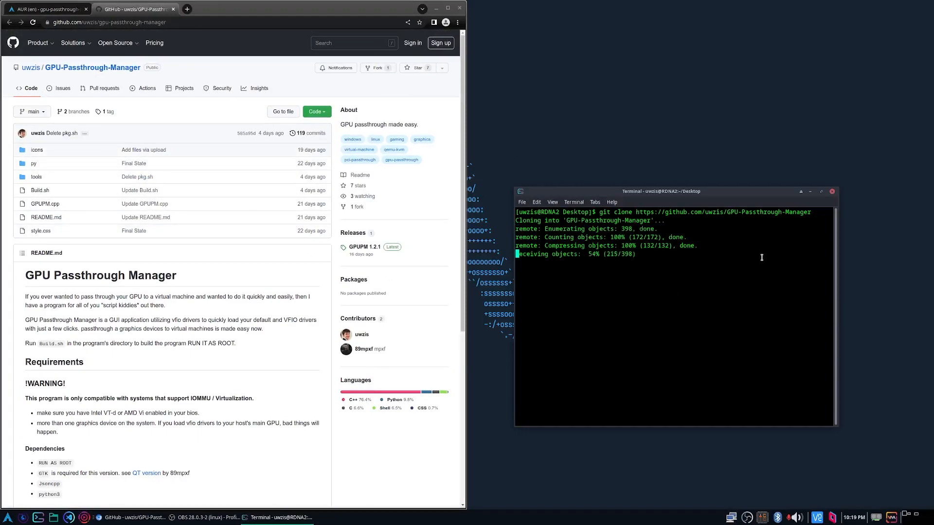
pyautogui.write('cd')
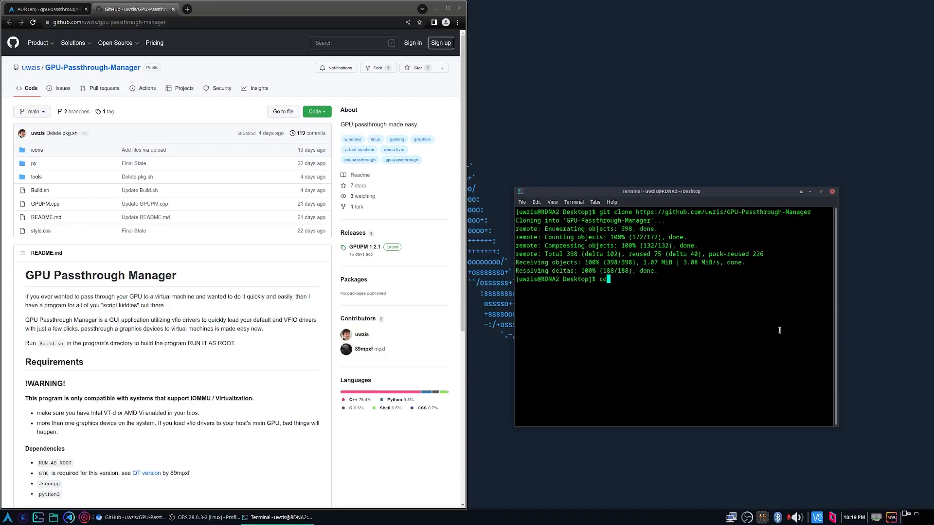
pyautogui.write(' ./GPU')
pyautogui.press('Tab')
pyautogui.press('Return')
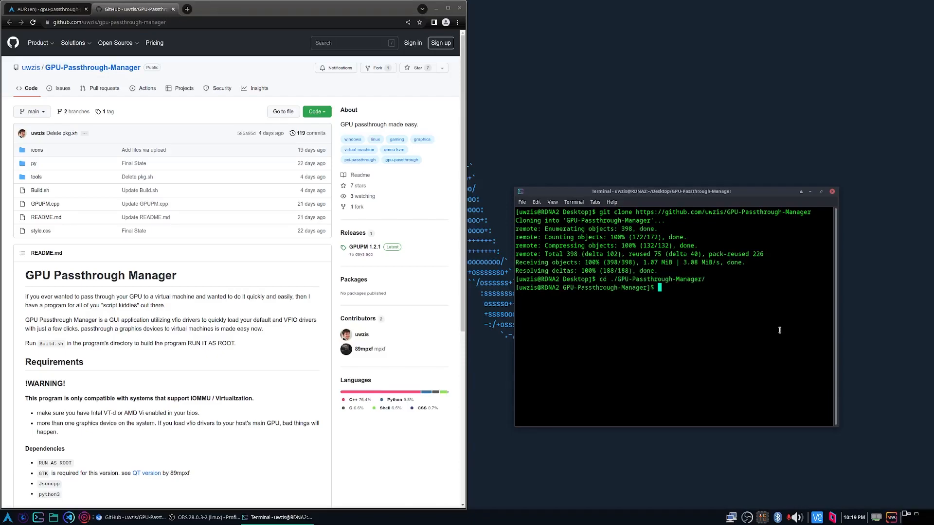
# Build the program by running sh ./Build.sh in the GPU-Passthrough-Manager directory.
pyautogui.write('sh ./')
pyautogui.write('ui')
pyautogui.press('BackSpace')
pyautogui.press('BackSpace')
pyautogui.write('Bu')
pyautogui.press('Tab')
pyautogui.write('l')
pyautogui.press('BackSpace')
pyautogui.press('Return')
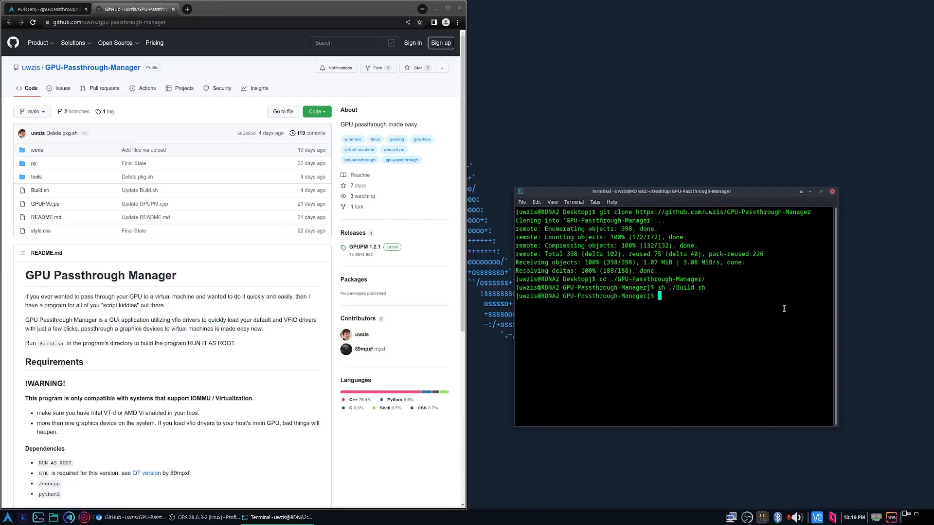
# List the project directory's files and enter GPUPM at the prompt without running it.
pyautogui.write('ls')
pyautogui.press('Return')
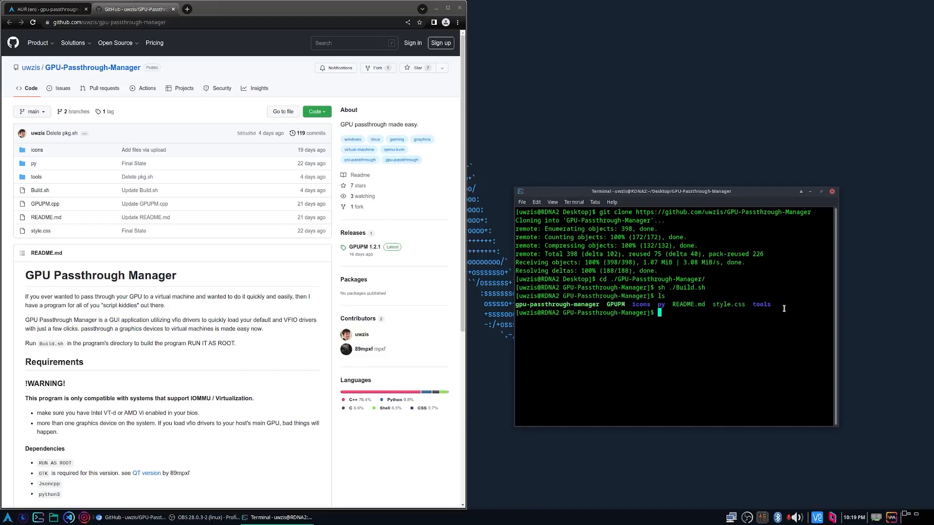
pyautogui.write('GPUPM')
# Show the AUR package page, try yay -S gpu-passthrough-manager in a new terminal, abort it and close that terminal.
pyautogui.click(29, 10)
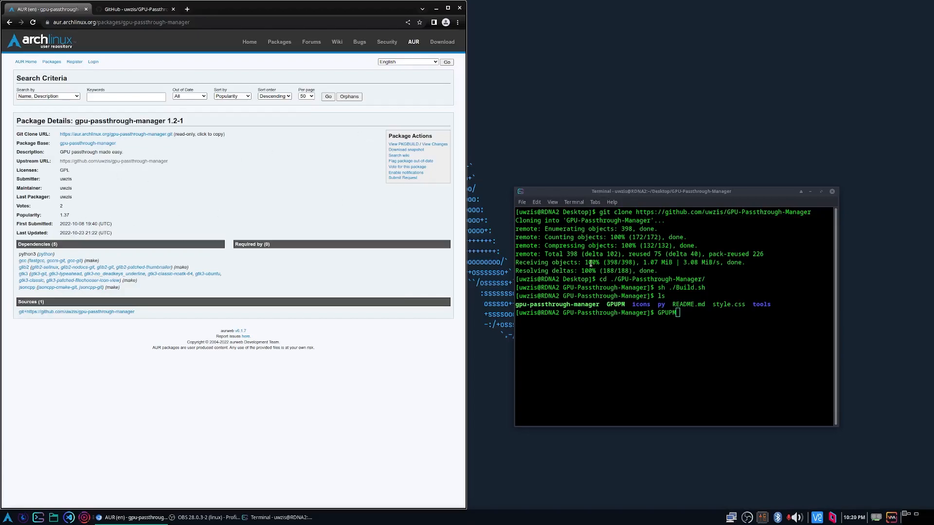
pyautogui.hotkey('ctrl', 'alt', 't')
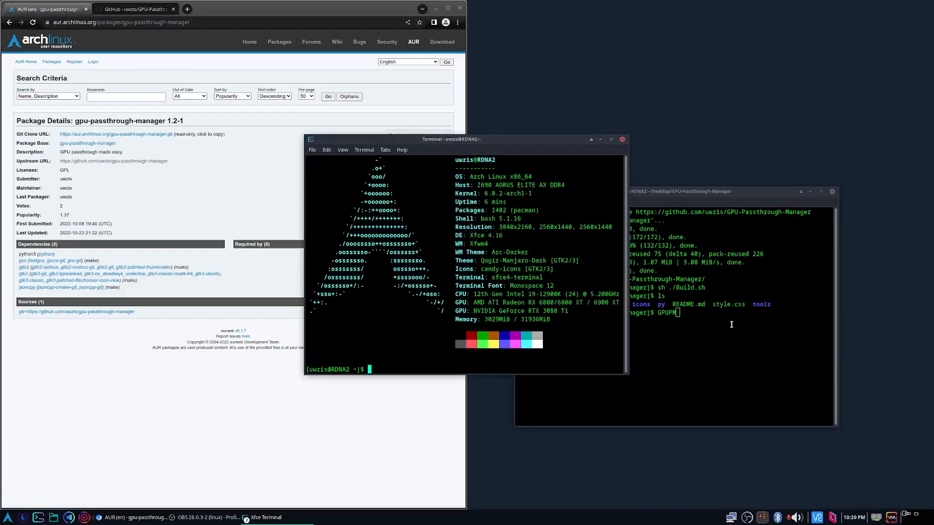
pyautogui.write('yay -S gpu-pa')
pyautogui.press('Tab')
pyautogui.press('Tab')
pyautogui.press('Tab')
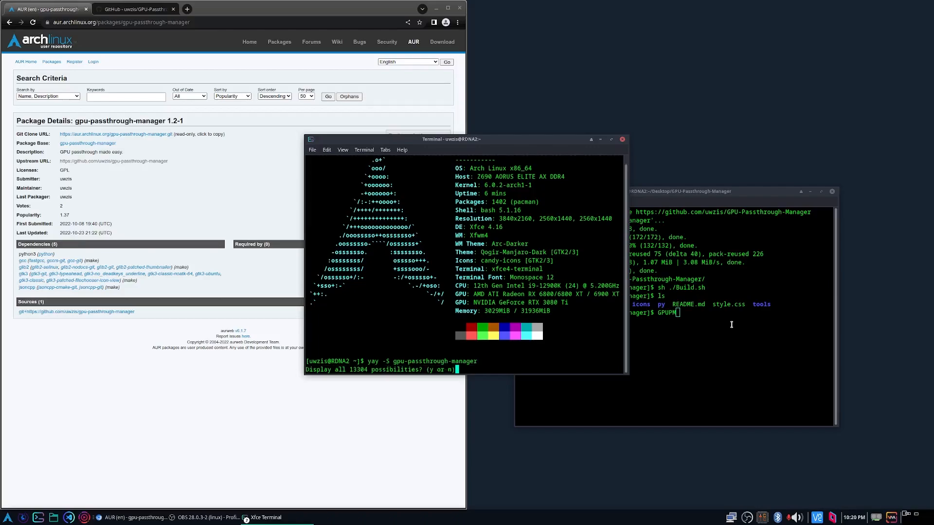
pyautogui.press('n')
pyautogui.press('Return')
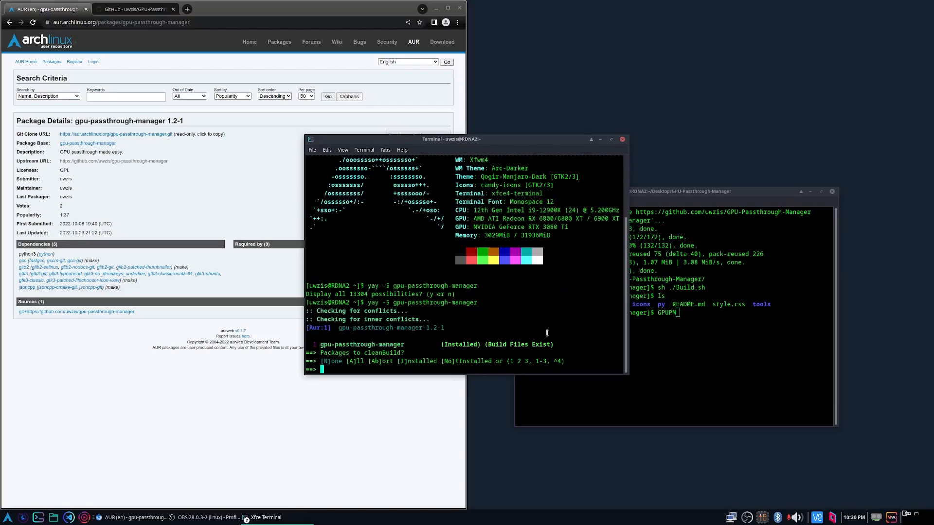
pyautogui.hotkey('ctrl', 'c')
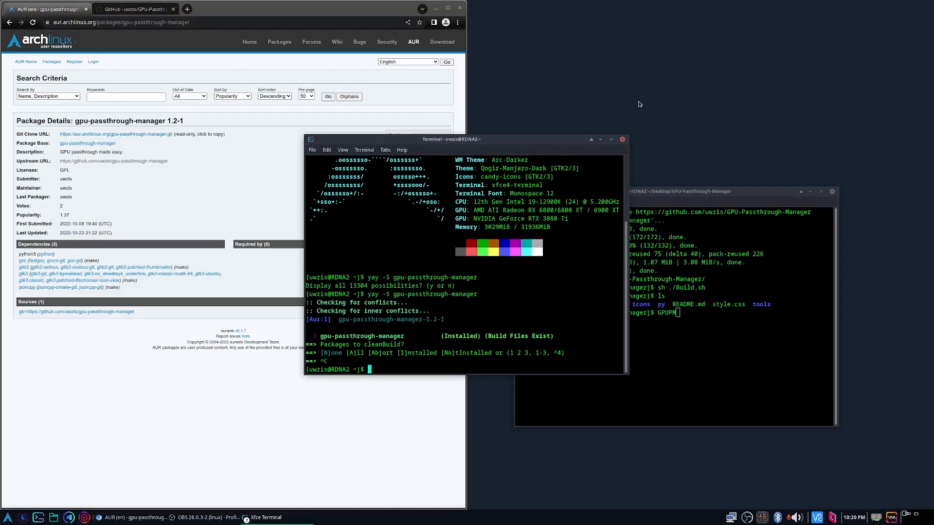
pyautogui.click(622, 139)
pyautogui.click(828, 346)
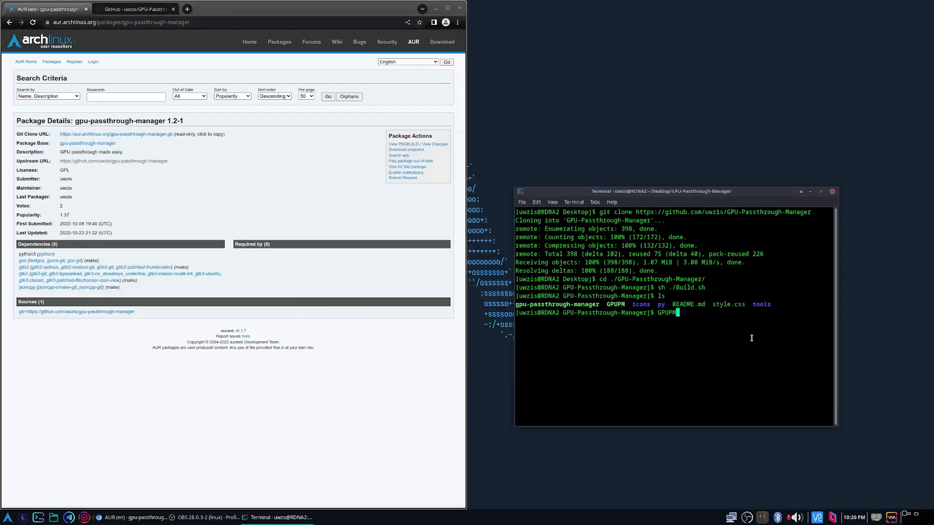
# Try to run the built program without root, first as GPUPM and again as ./GPUPM.
pyautogui.write('GPUPM')
pyautogui.press('Return')
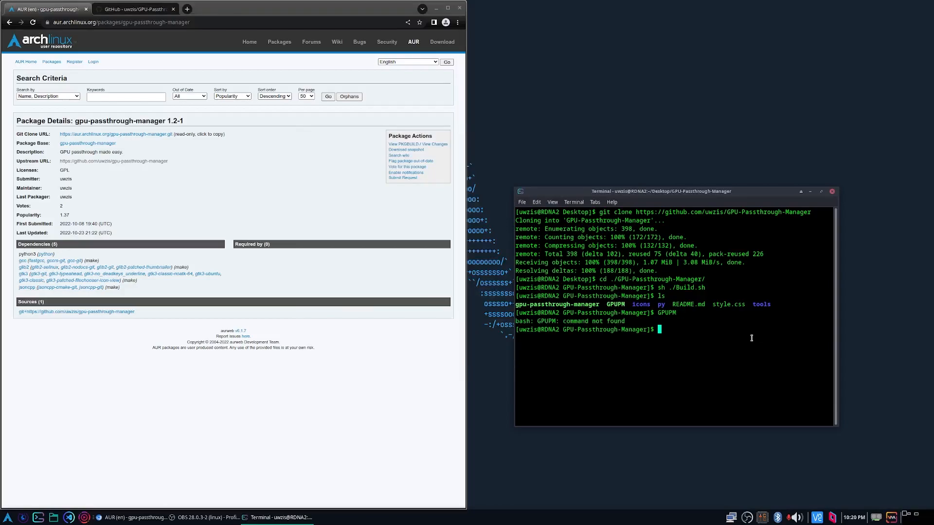
pyautogui.press('Up')
pyautogui.press('Home')
pyautogui.write('./')
pyautogui.press('Return')
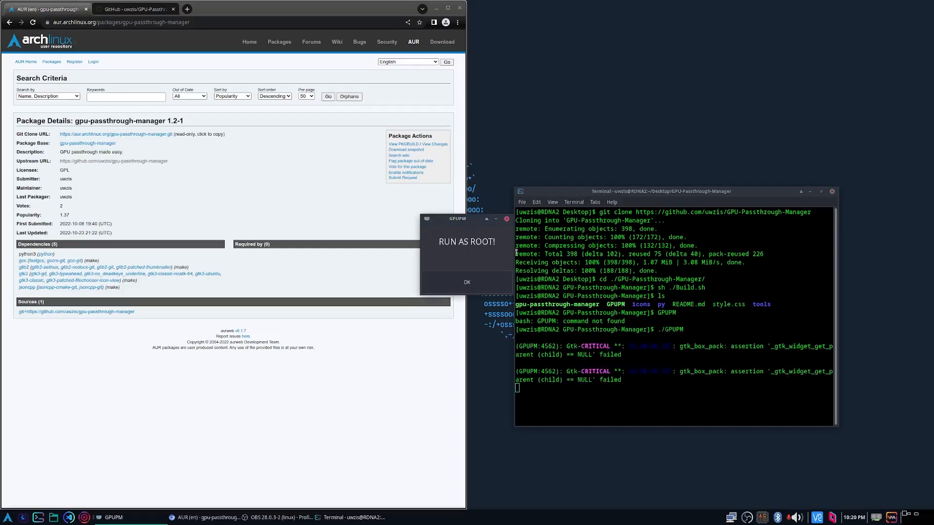
# Dismiss the root notice and run sudo ./GPUPM, entering the sudo password.
pyautogui.click(500, 281)
pyautogui.press('Up')
pyautogui.press('Home')
pyautogui.write('sudo')
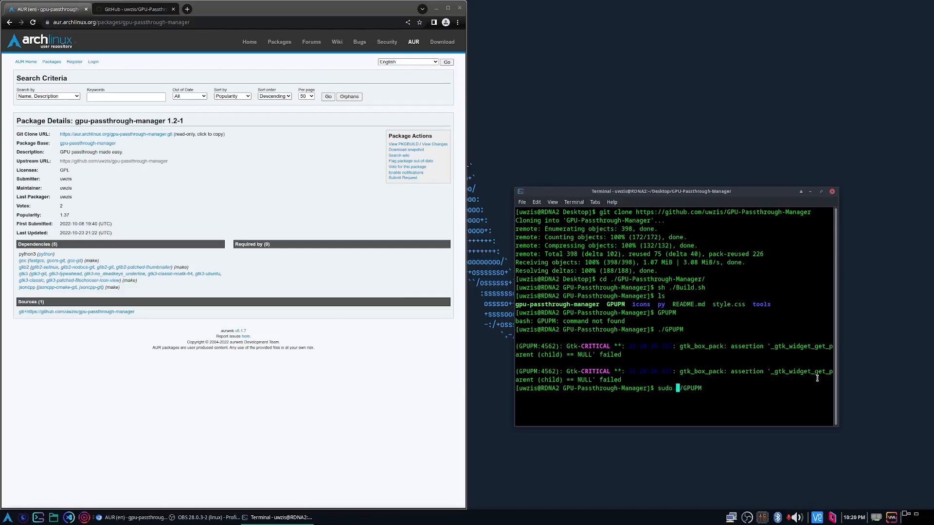
pyautogui.press('Return')
pyautogui.press('Return')
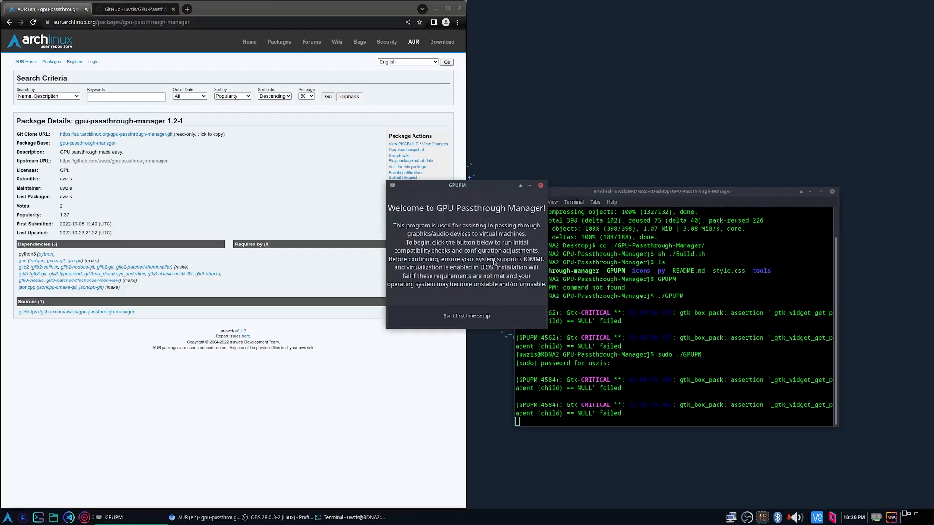
# Start the first time setup from the GPUPM welcome window and move the welcome and Reboot windows apart.
pyautogui.moveTo(500, 187); pyautogui.dragTo(464, 200)
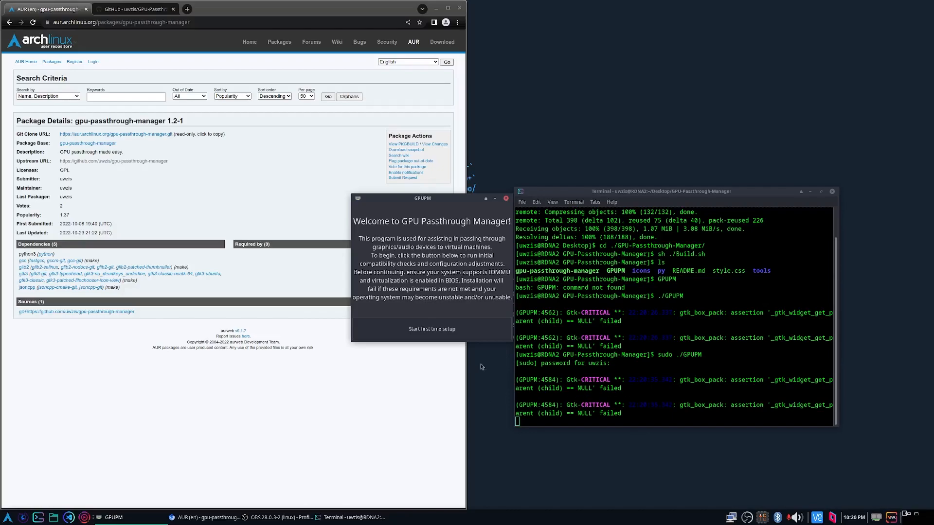
pyautogui.click(459, 336)
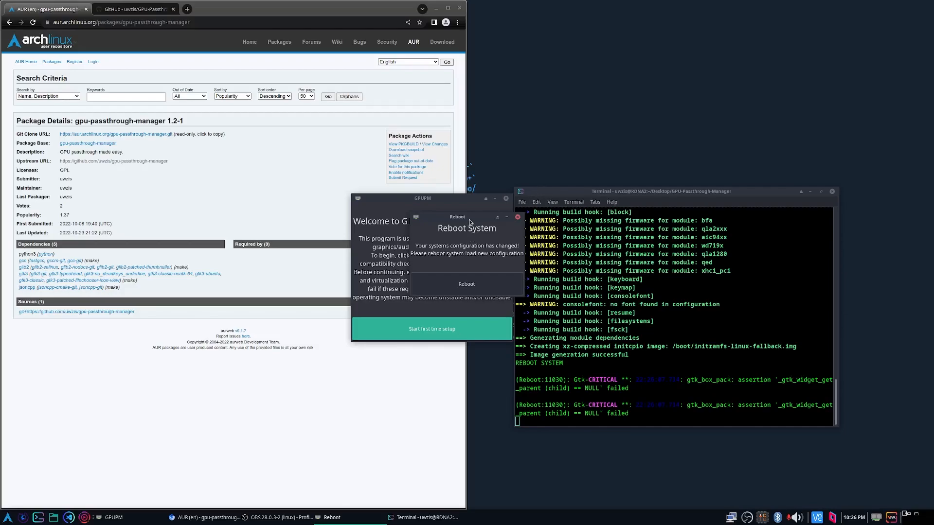
pyautogui.moveTo(470, 223); pyautogui.dragTo(517, 290)
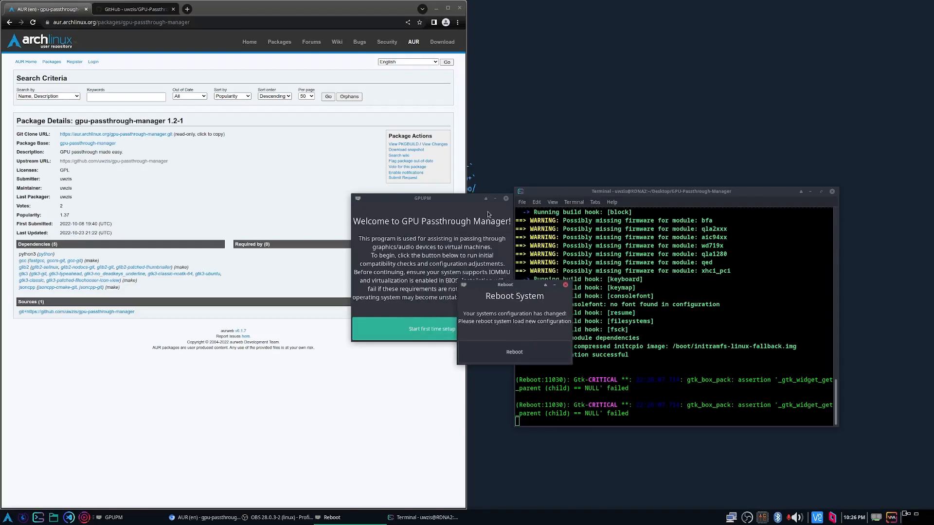
pyautogui.moveTo(465, 200); pyautogui.dragTo(605, 69)
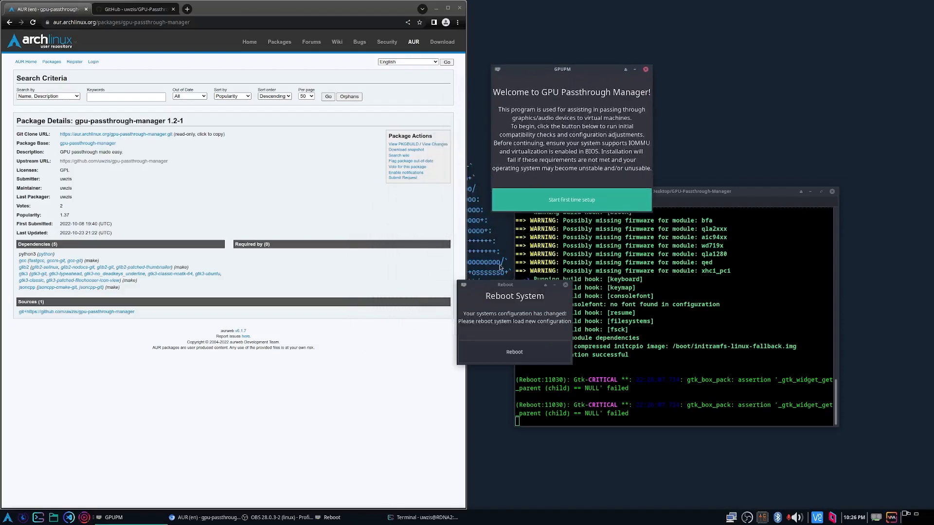
pyautogui.moveTo(513, 288); pyautogui.dragTo(529, 282)
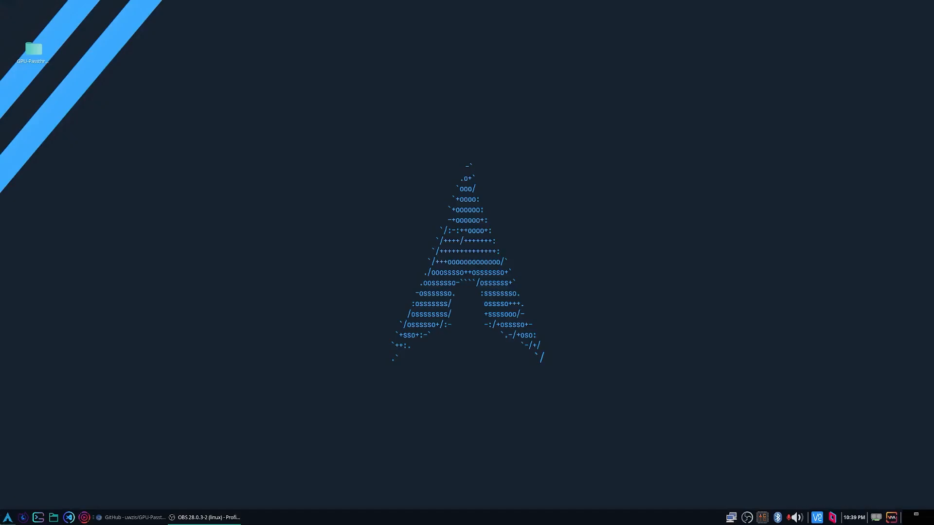
# Try to launch GPU Passthrough Manager from an application search, and open and close a separate terminal.
pyautogui.click(7, 517)
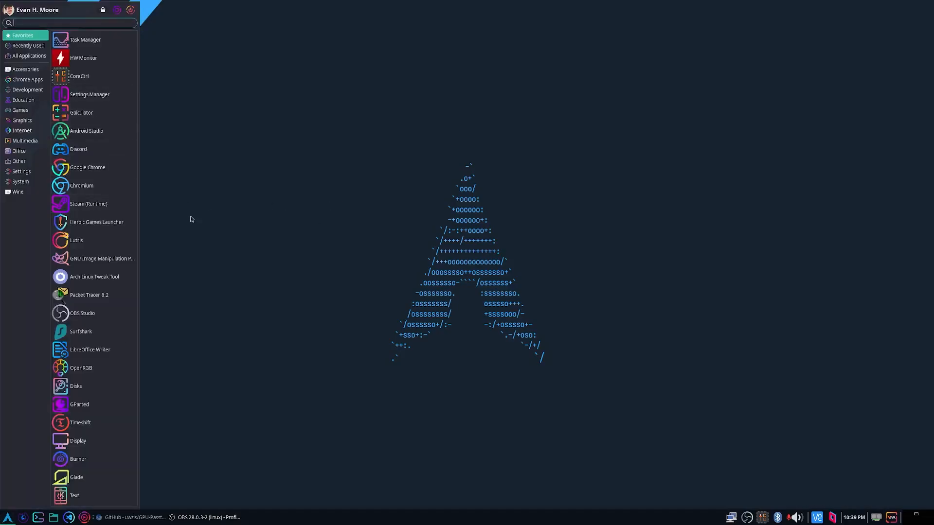
pyautogui.write('gpu')
pyautogui.press('BackSpace')
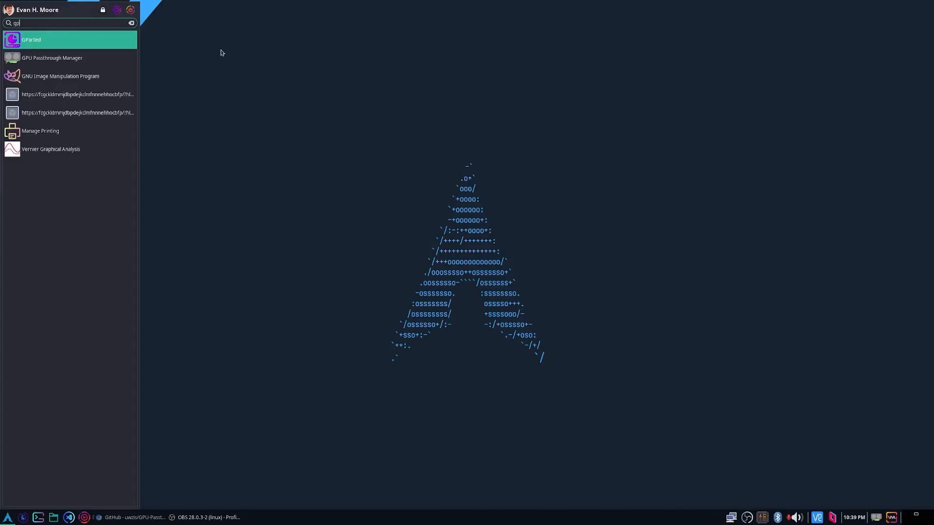
pyautogui.click(44, 60)
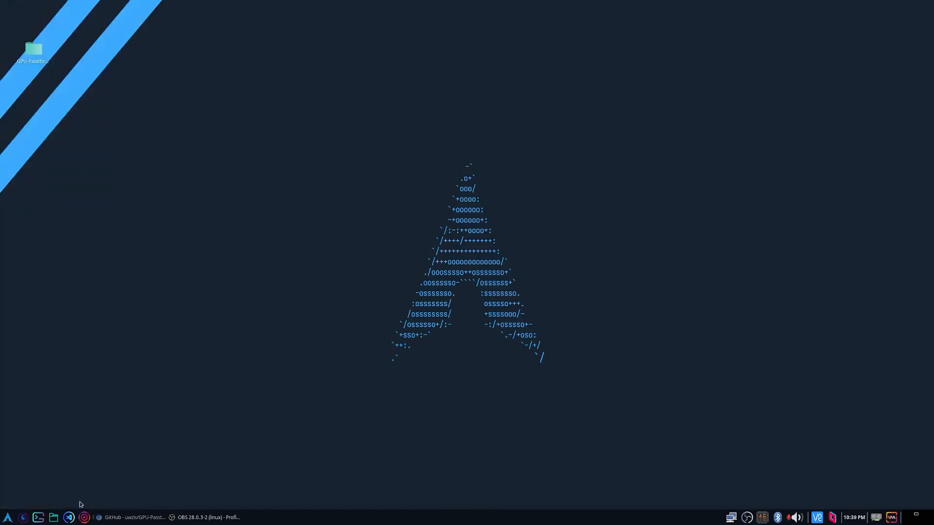
pyautogui.click(38, 517)
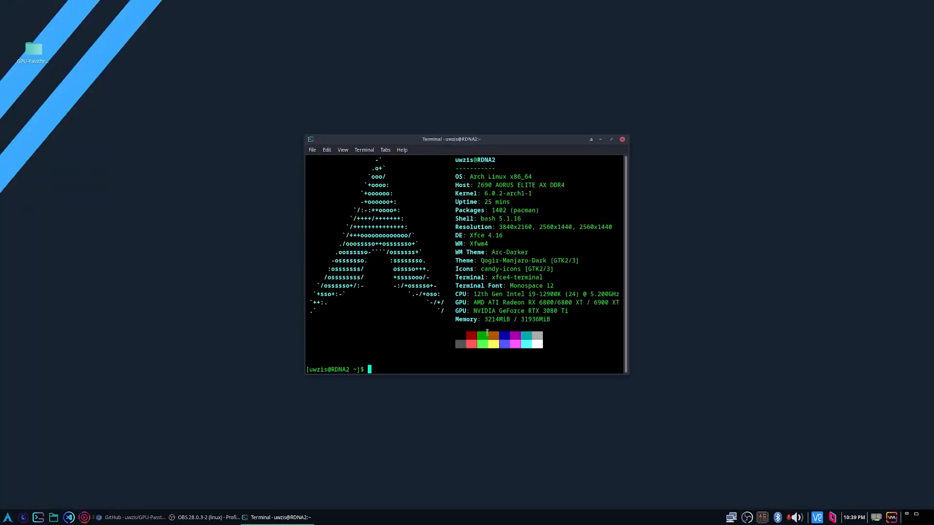
pyautogui.click(623, 140)
# Search the applications for "gpu", launch GPU Passthrough Manager and enter the sudo password.
pyautogui.press('super')
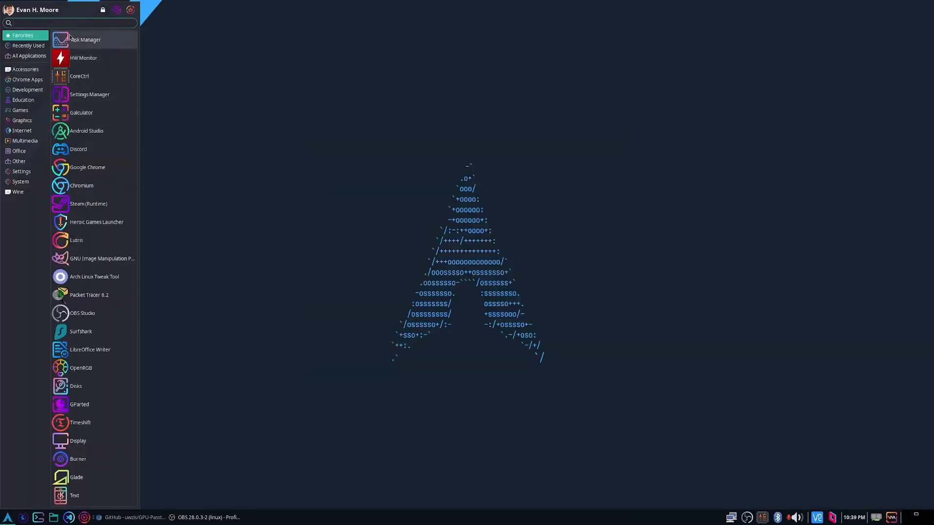
pyautogui.write('gpu')
pyautogui.press('Return')
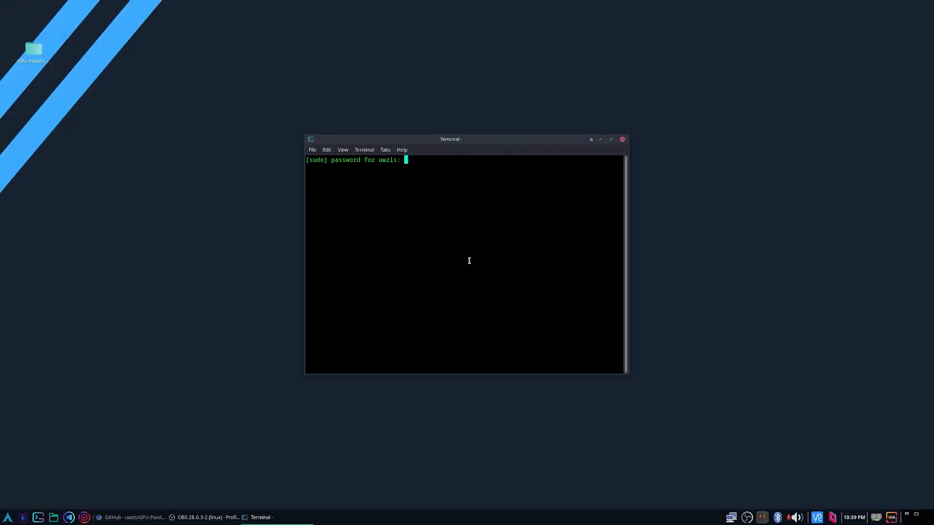
pyautogui.press('Return')
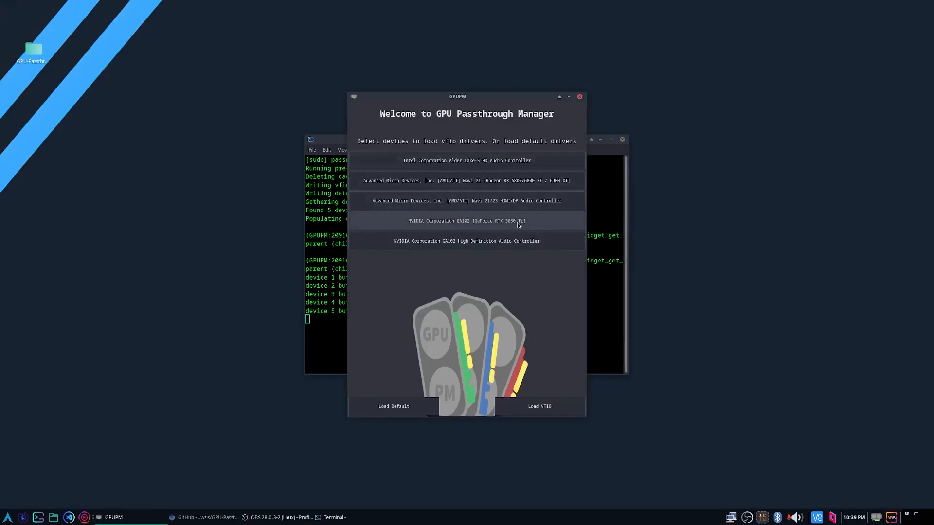
# Select the NVIDIA GA102 GeForce RTX 3080 Ti and the NVIDIA GA102 High Definition Audio Controller as devices for driver loading.
pyautogui.click(502, 244)
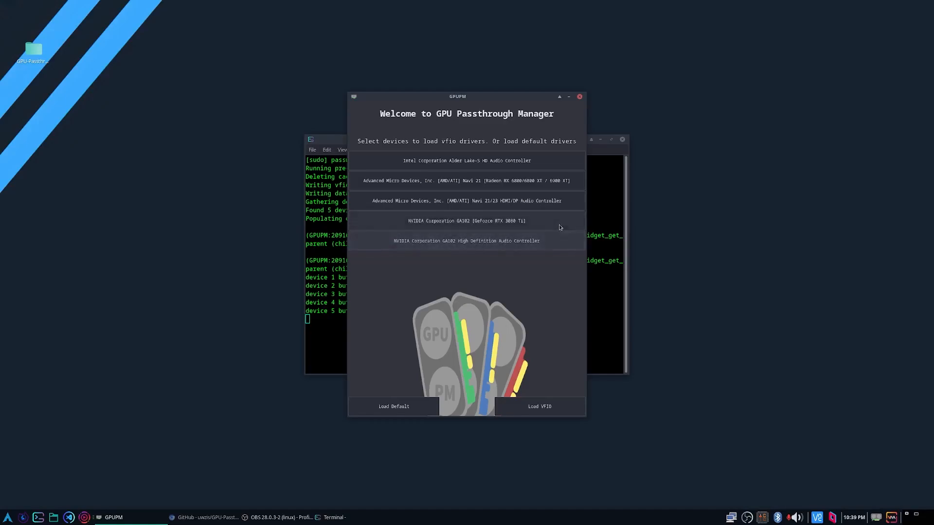
pyautogui.click(461, 226)
pyautogui.click(476, 226)
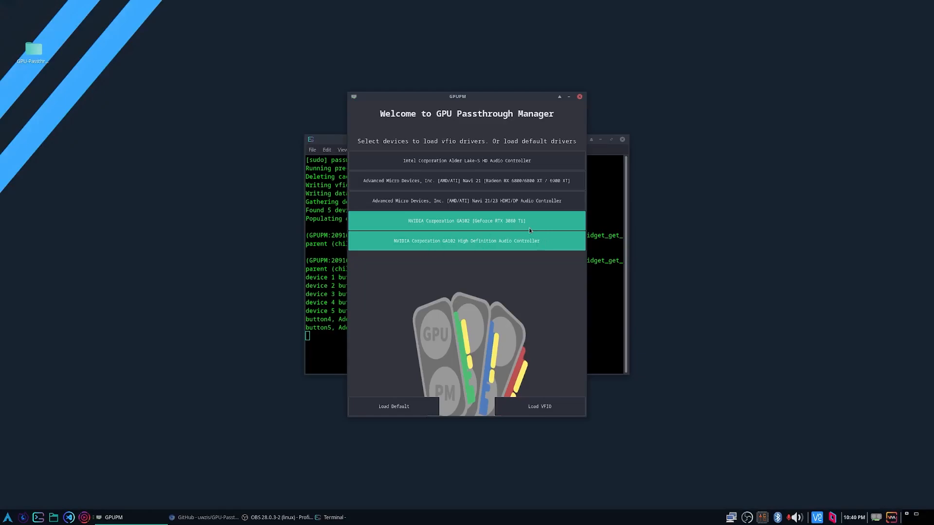
# Load the VFIO drivers for the selected NVIDIA devices and move the GPUPM window aside.
pyautogui.click(527, 408)
pyautogui.moveTo(499, 97); pyautogui.dragTo(214, 98)
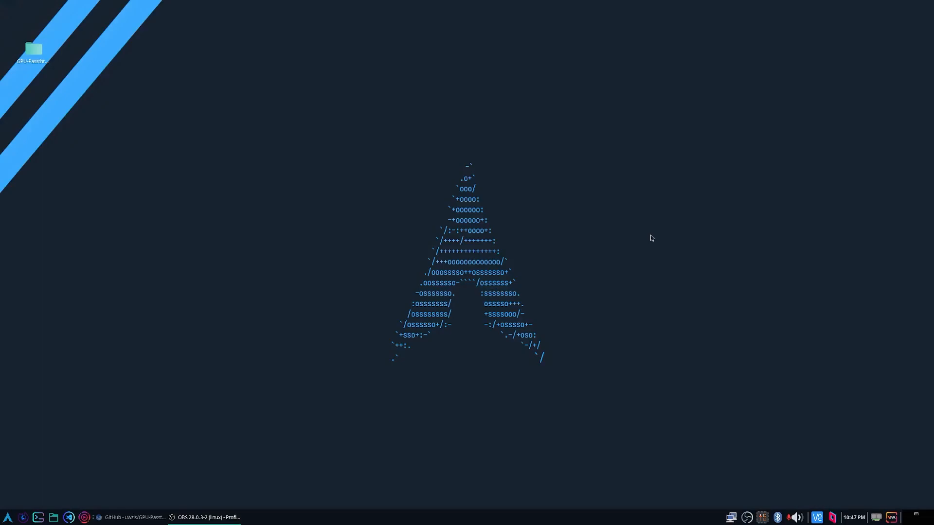
# Open Virtual Machine Manager and start a new virtual machine from local install media, choosing virtio-win-0.1.217.iso as the ISO.
pyautogui.click(891, 518)
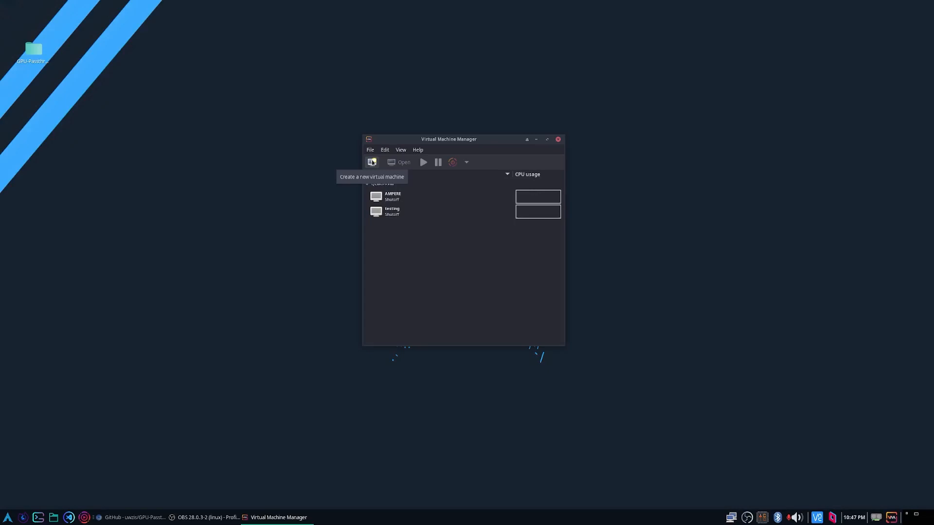
pyautogui.click(372, 163)
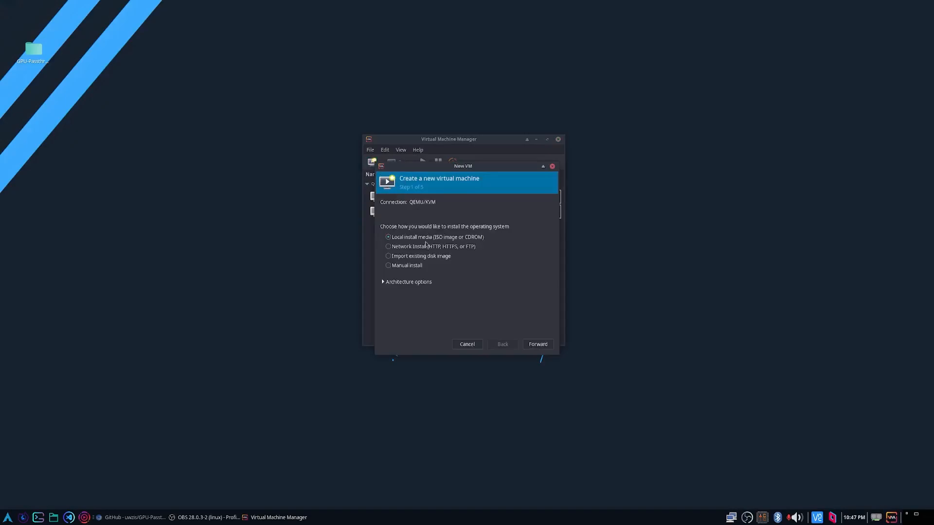
pyautogui.click(537, 344)
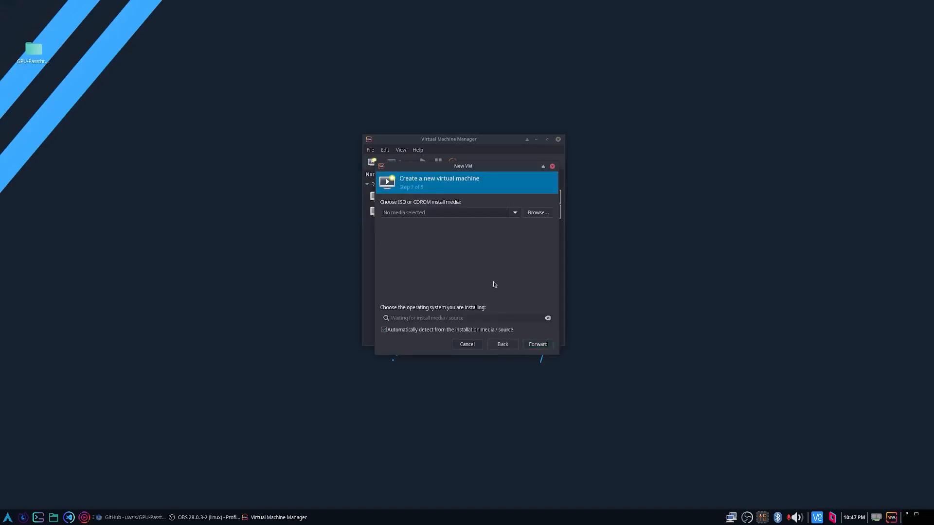
pyautogui.click(538, 212)
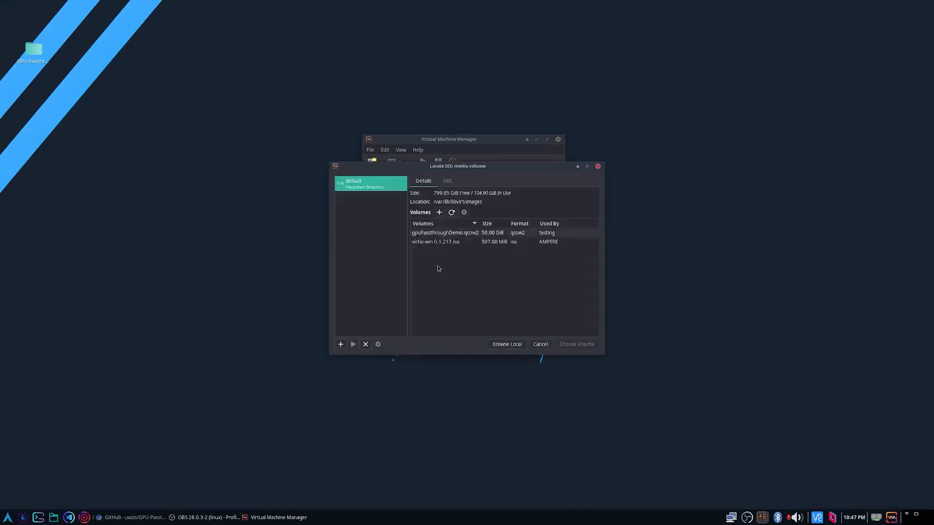
pyautogui.click(455, 242)
pyautogui.click(576, 345)
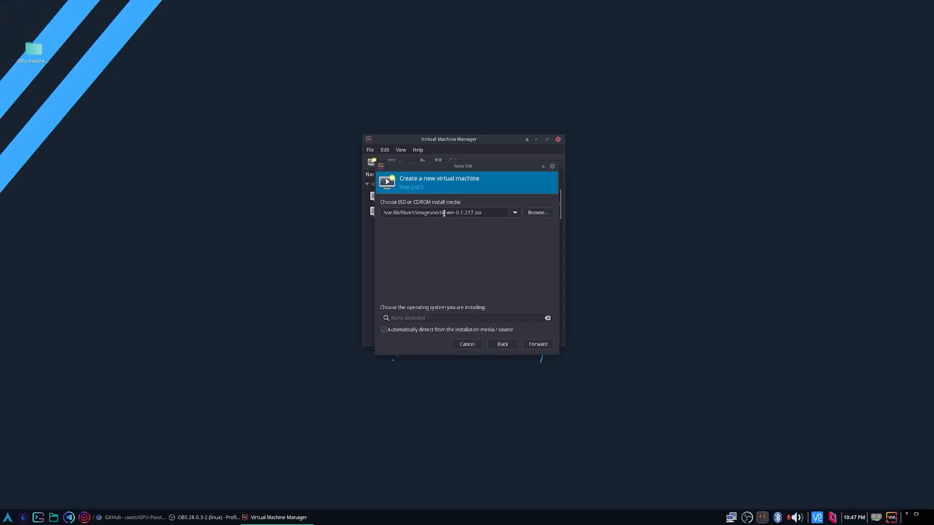
pyautogui.moveTo(434, 213); pyautogui.dragTo(483, 216)
pyautogui.click(487, 216)
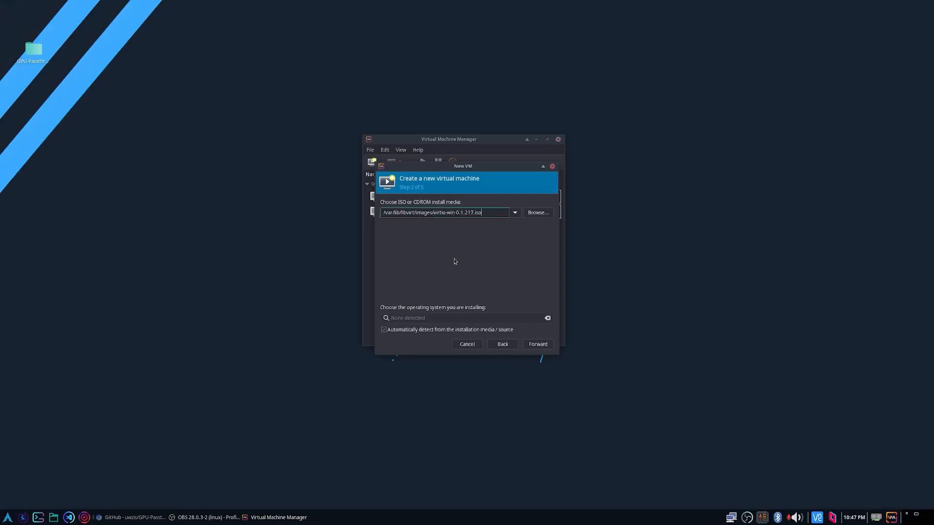
# Turn off automatic operating system detection and choose Microsoft Windows 10 as the system being installed.
pyautogui.click(396, 330)
pyautogui.click(413, 319)
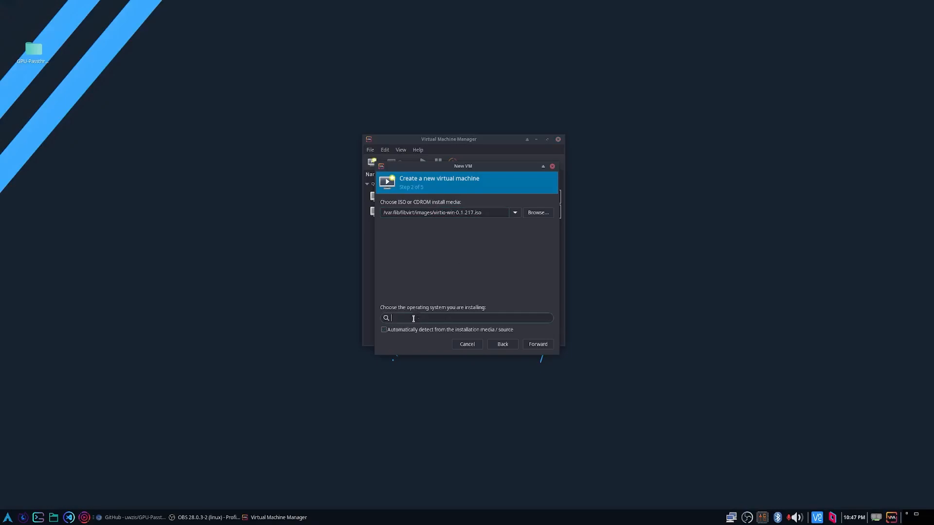
pyautogui.write('Windows 10')
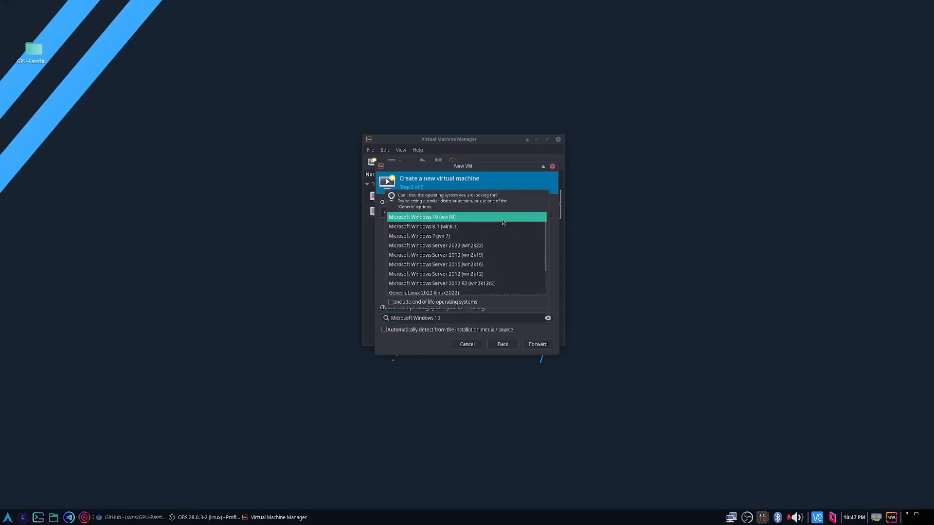
pyautogui.click(502, 217)
pyautogui.click(538, 345)
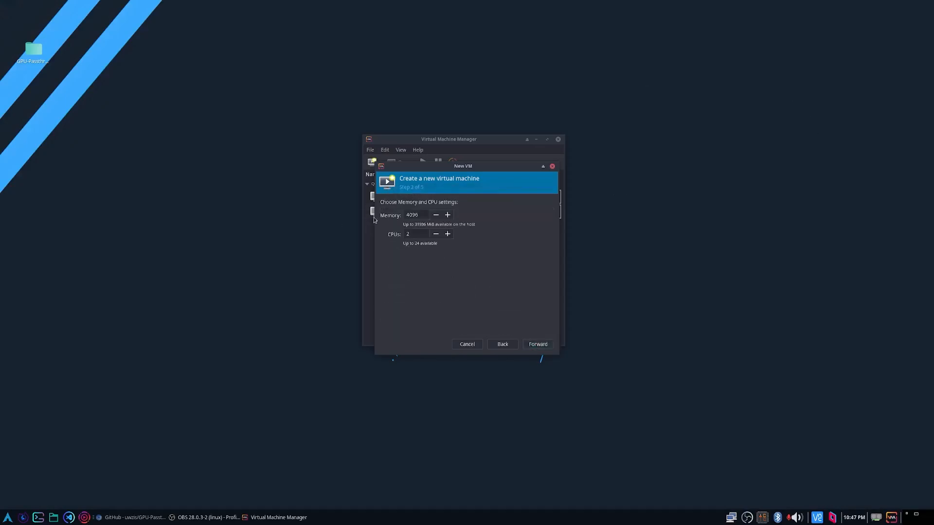
# Keep the default memory and CPU settings and set the new disk image size to 80 GiB.
pyautogui.click(537, 345)
pyautogui.click(401, 225)
pyautogui.press('BackSpace')
pyautogui.write('80.0')
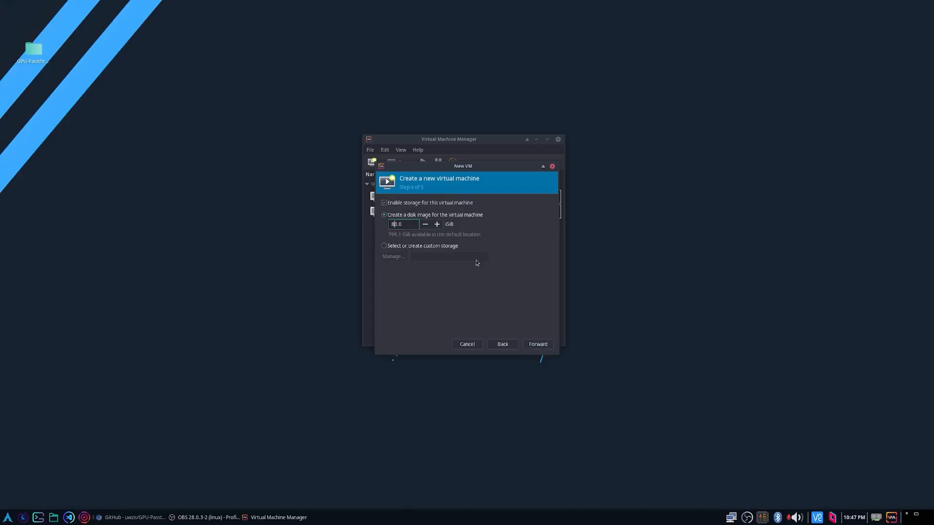
pyautogui.click(459, 215)
pyautogui.click(536, 344)
# Choose to customize the configuration before install and finish the new virtual machine wizard.
pyautogui.click(407, 272)
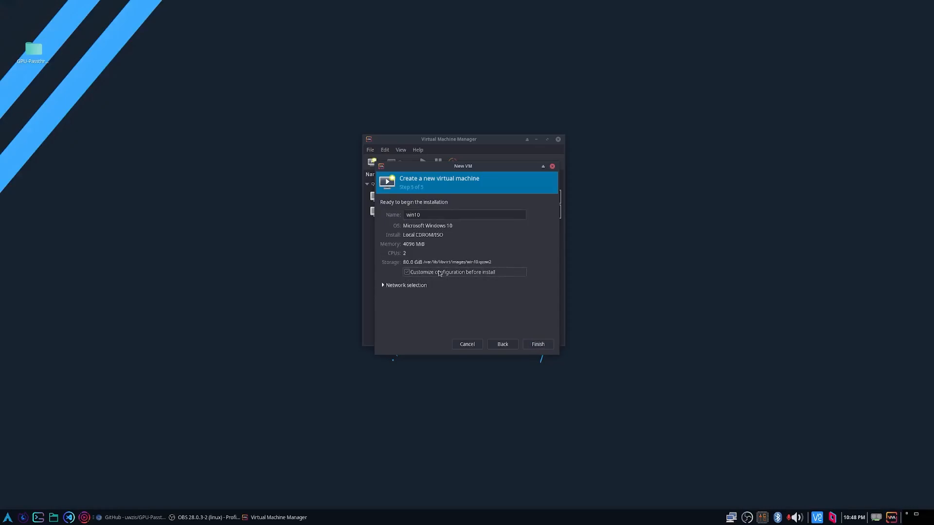
pyautogui.click(384, 285)
pyautogui.click(385, 286)
pyautogui.click(536, 345)
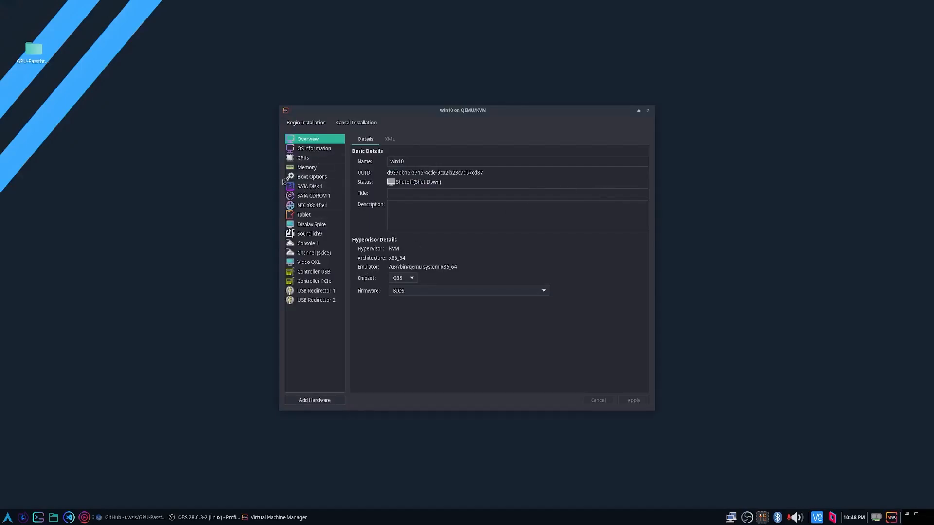
# Remove the virtual network interface from the win10 machine's hardware.
pyautogui.click(311, 205)
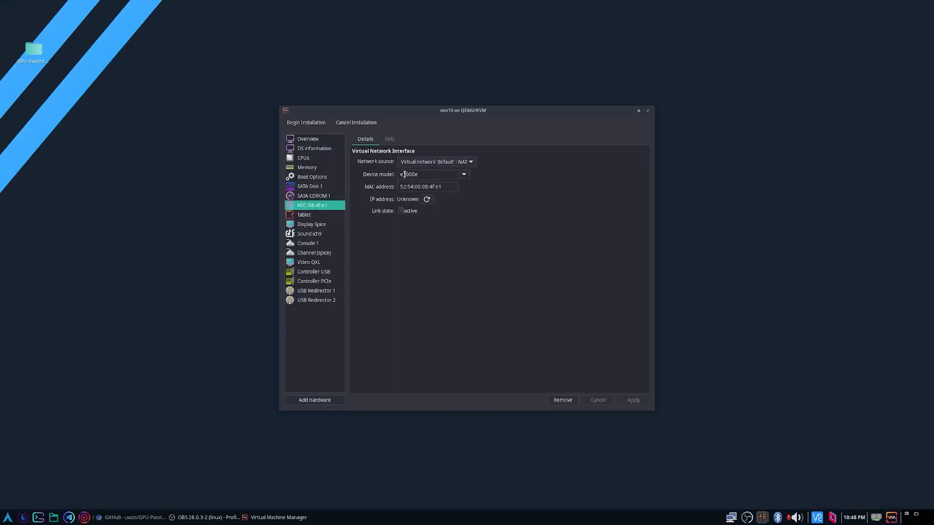
pyautogui.rightClick(317, 209)
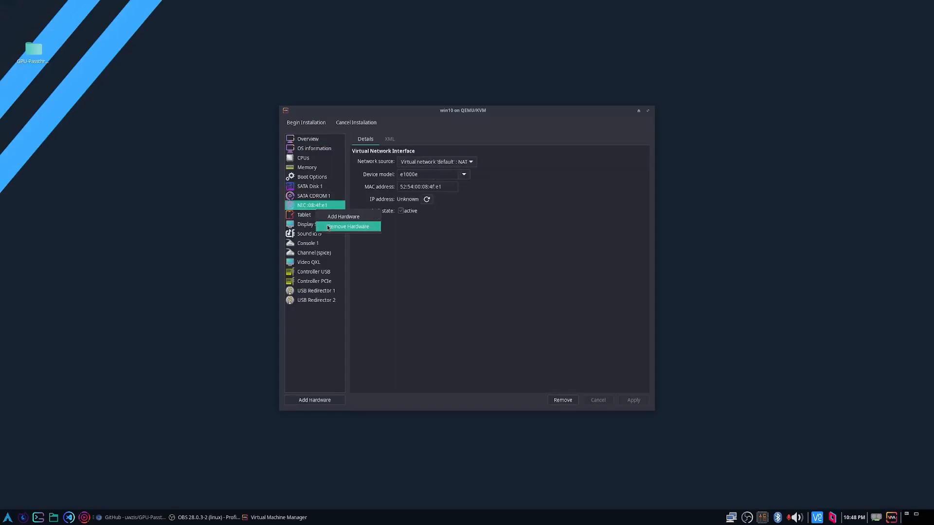
pyautogui.click(348, 227)
# Add the Realtek RTL8125 2.5GbE Controller as a PCI host device, accepting its use despite the other guest.
pyautogui.click(308, 399)
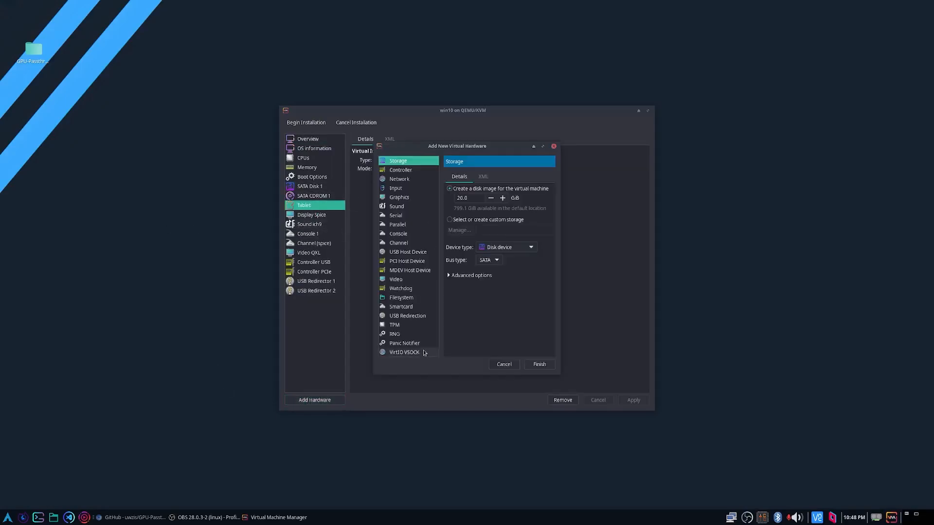
pyautogui.click(407, 261)
pyautogui.scroll(-5, 572, 331)
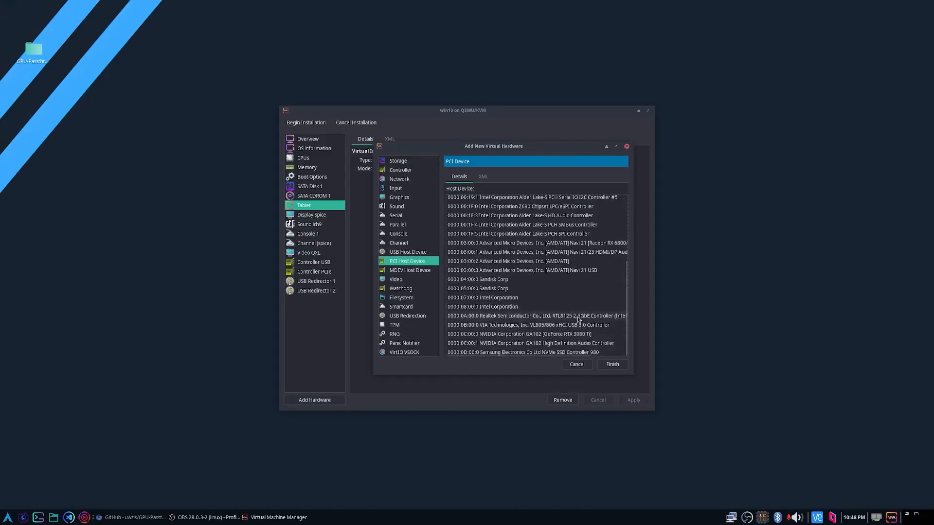
pyautogui.click(579, 318)
pyautogui.click(611, 368)
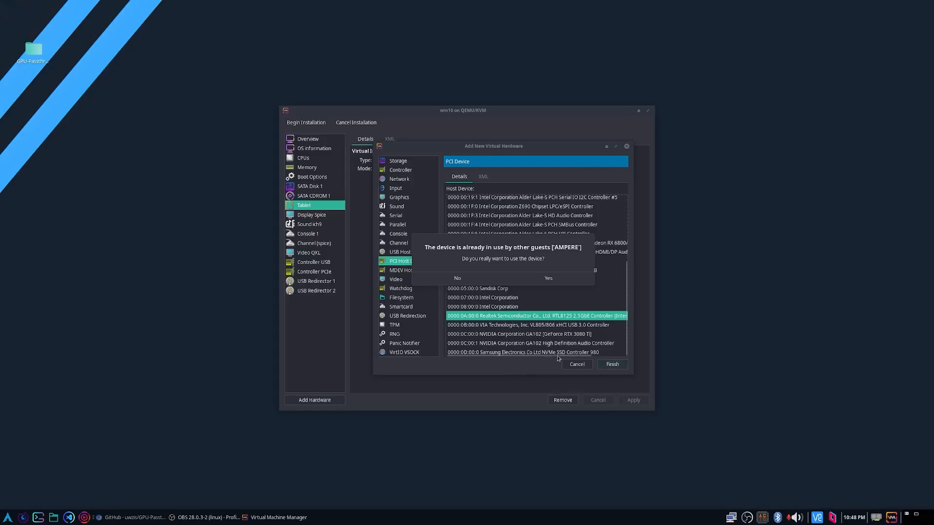
pyautogui.click(549, 280)
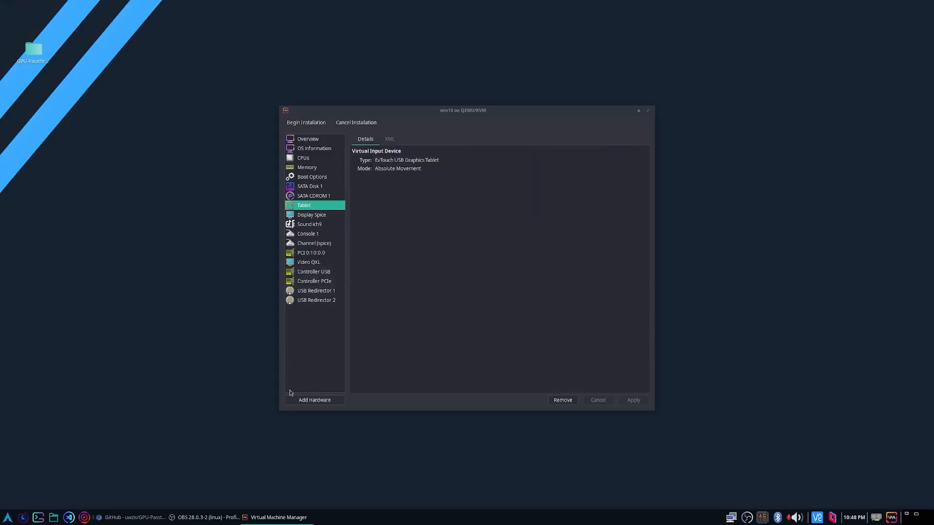
# Add the NVIDIA GA102 GeForce RTX 3080 Ti to the virtual machine as a PCI host device.
pyautogui.click(302, 399)
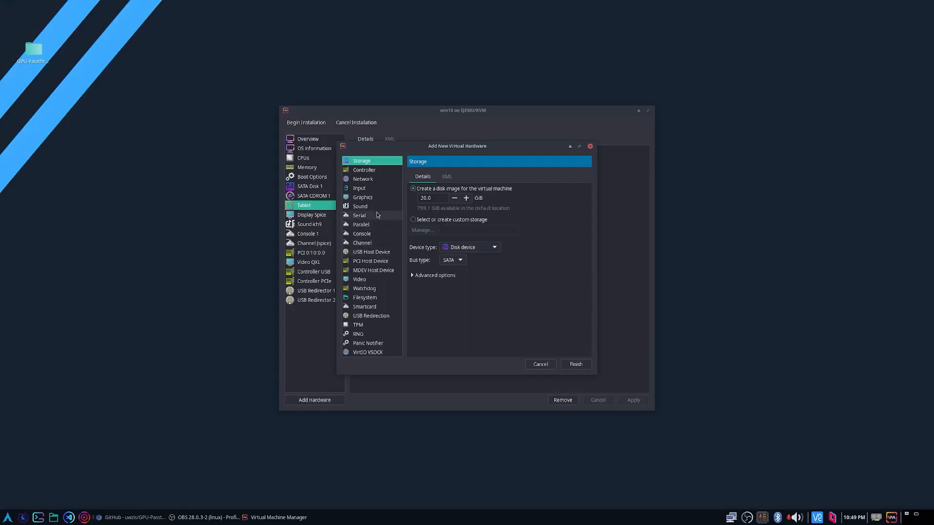
pyautogui.click(370, 261)
pyautogui.scroll(-5, 532, 336)
pyautogui.click(532, 334)
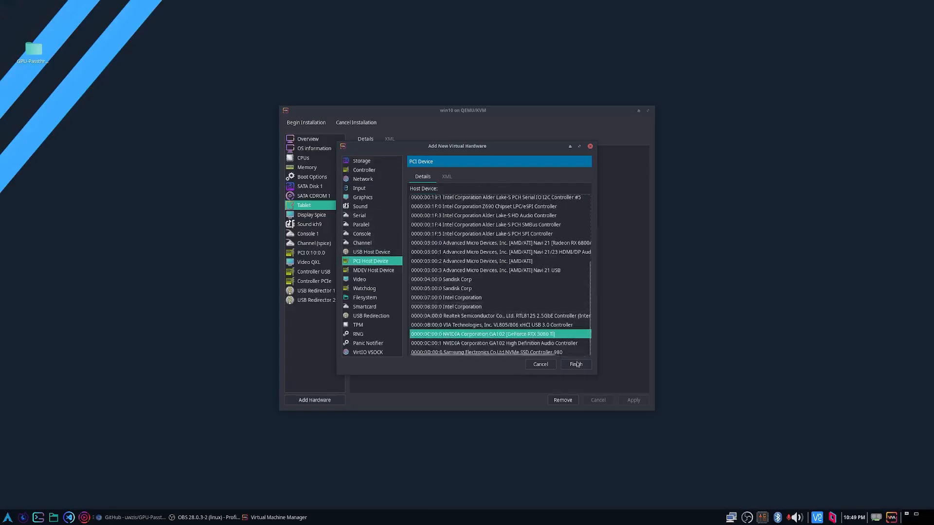
pyautogui.click(576, 364)
pyautogui.click(513, 280)
# Add the NVIDIA GA102 High Definition Audio Controller to the virtual machine as a PCI host device.
pyautogui.click(314, 403)
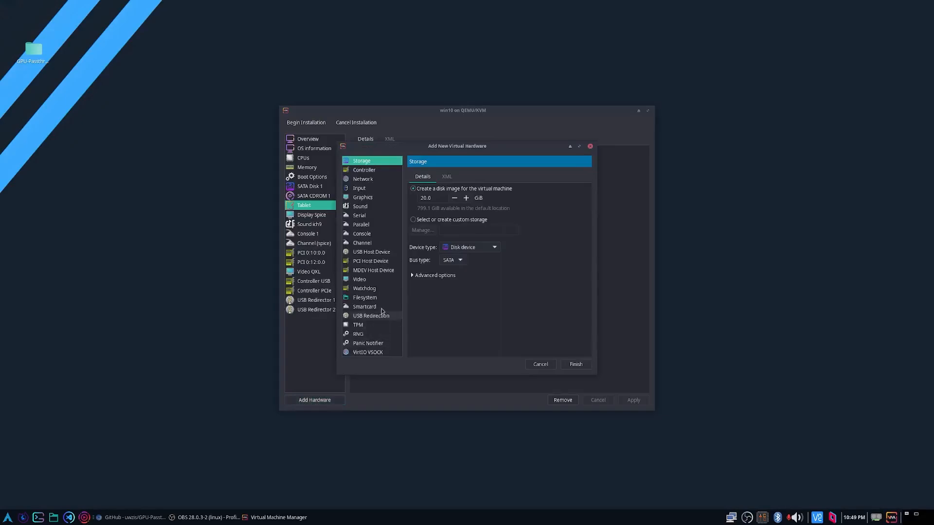
pyautogui.click(373, 263)
pyautogui.scroll(-4, 574, 336)
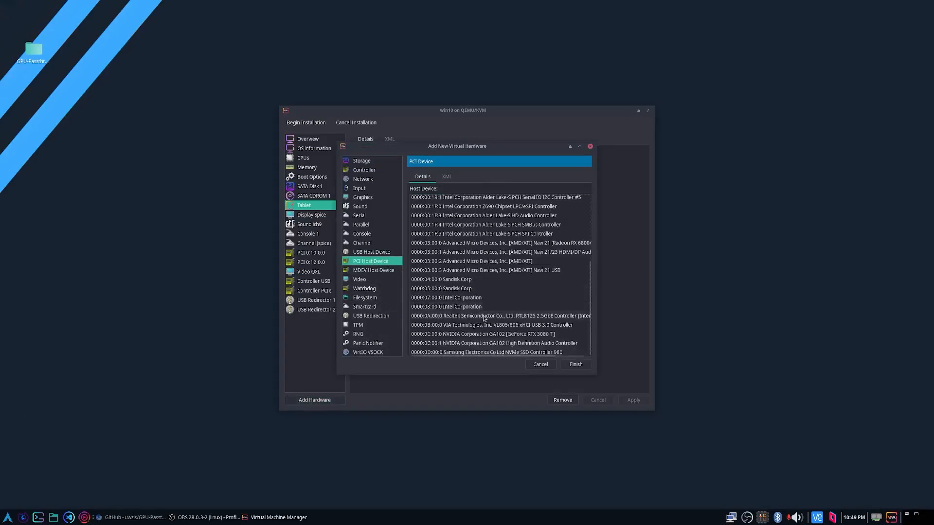
pyautogui.click(574, 343)
pyautogui.click(576, 364)
pyautogui.click(512, 280)
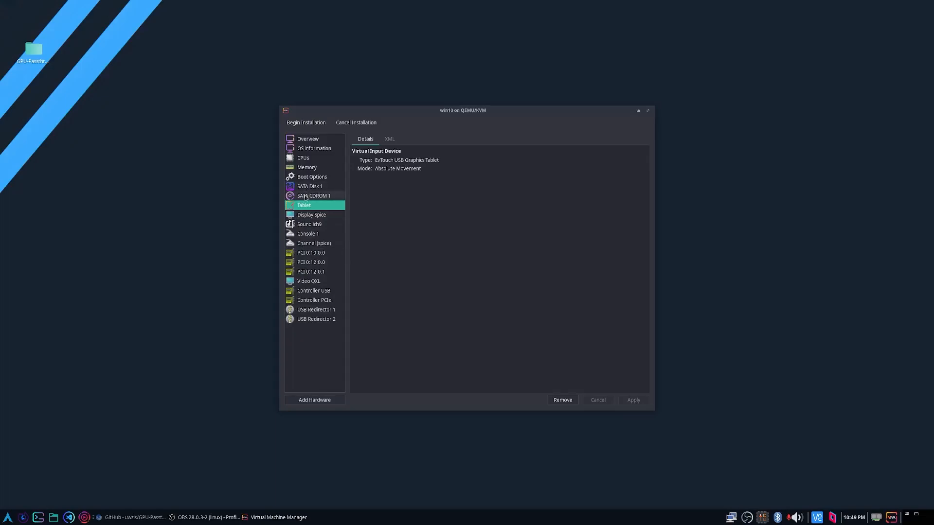
# Add the Kingston Technology DataTraveler 100 drive to the virtual machine as a USB host device.
pyautogui.click(314, 400)
pyautogui.click(371, 252)
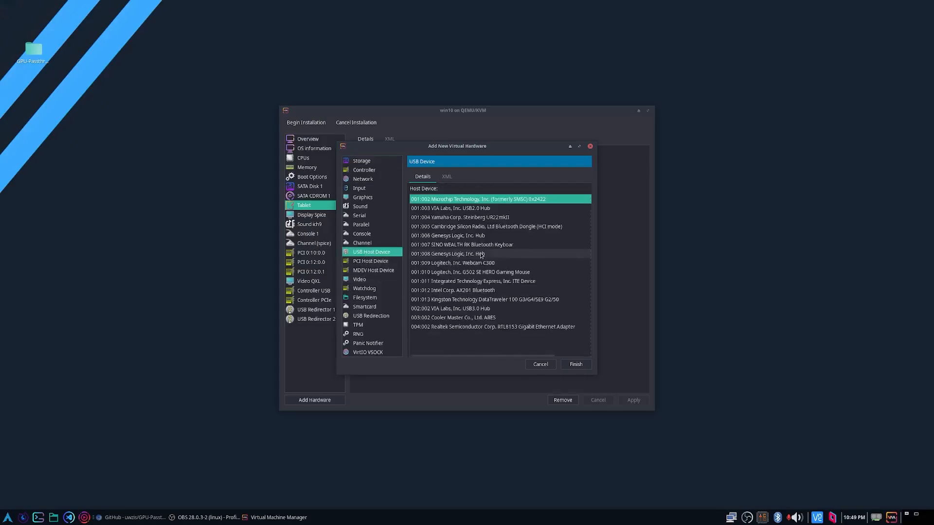
pyautogui.click(488, 300)
pyautogui.click(576, 364)
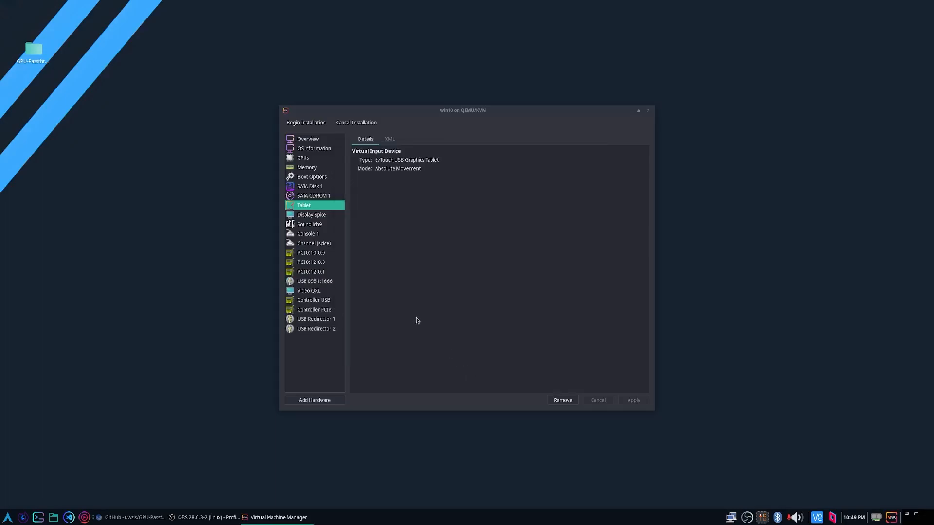
# Enable SATA Disk 1 and USB 0951:1666 as boot devices, put the USB device first in the boot order and apply.
pyautogui.click(312, 177)
pyautogui.click(384, 196)
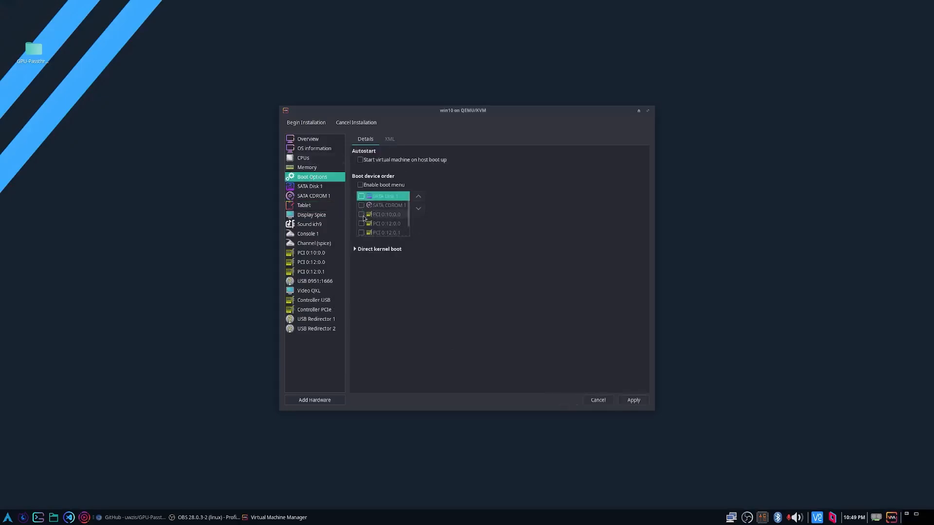
pyautogui.scroll(-1, 364, 209)
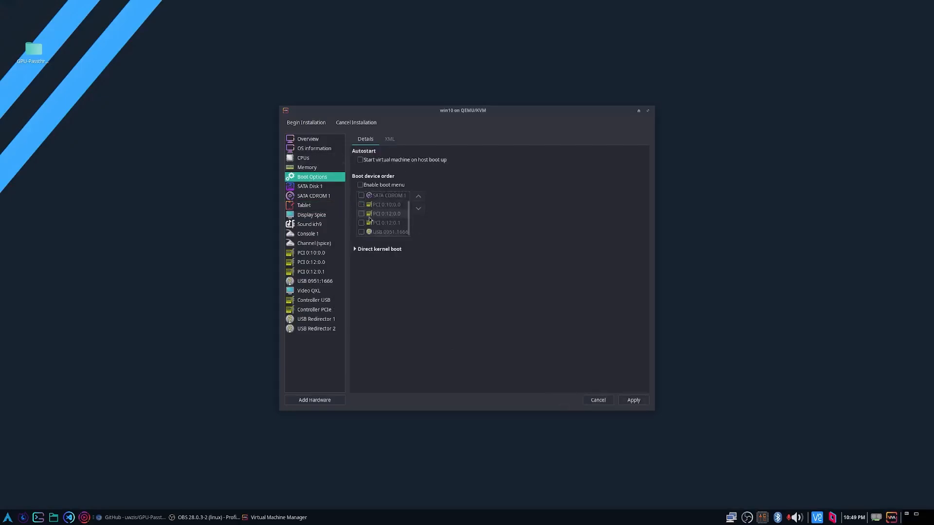
pyautogui.click(361, 232)
pyautogui.click(417, 197)
pyautogui.click(418, 196)
pyautogui.click(417, 196)
pyautogui.click(418, 197)
pyautogui.click(418, 196)
pyautogui.scroll(1, 385, 222)
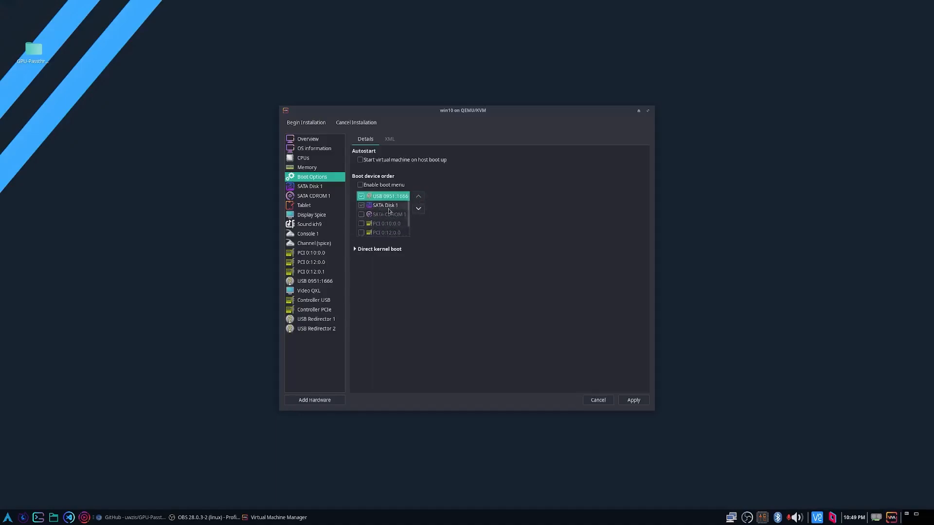
pyautogui.click(633, 399)
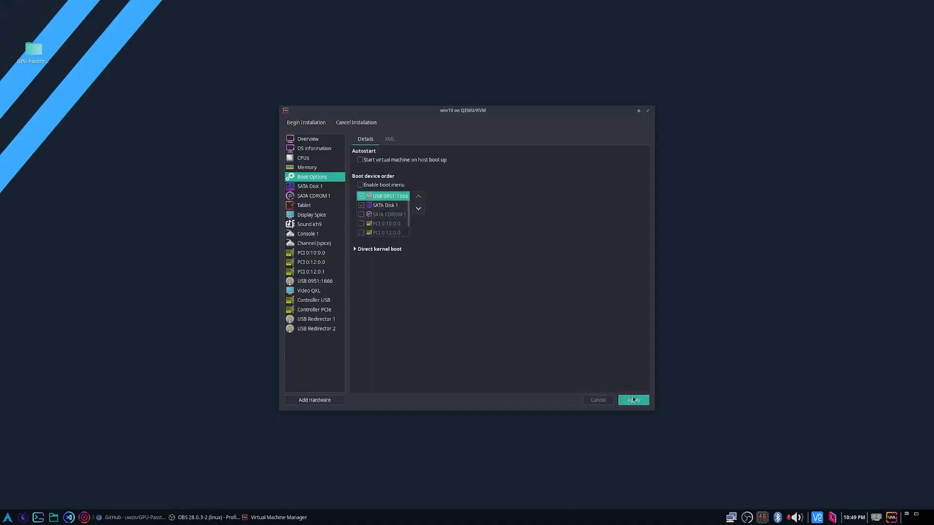
# Begin the win10 installation and open a command prompt in Windows Setup.
pyautogui.click(310, 124)
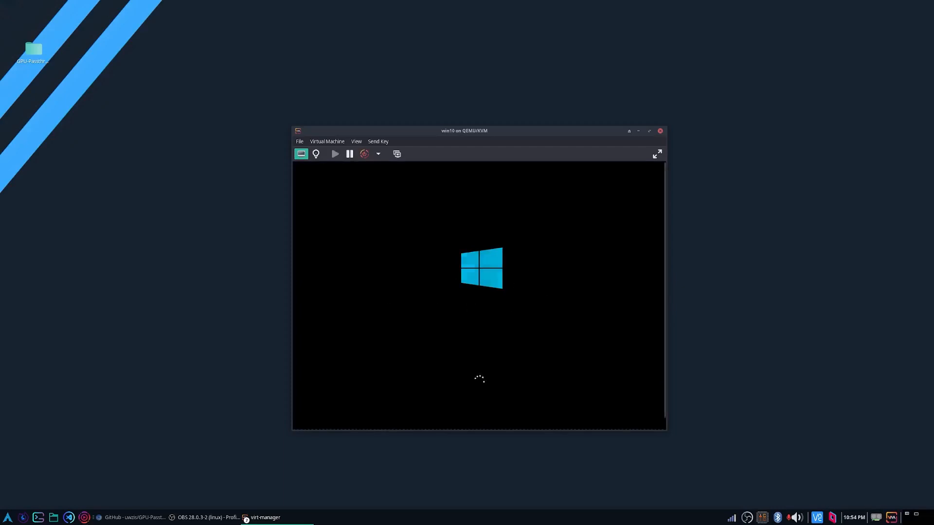
pyautogui.hotkey('shift', 'F10')
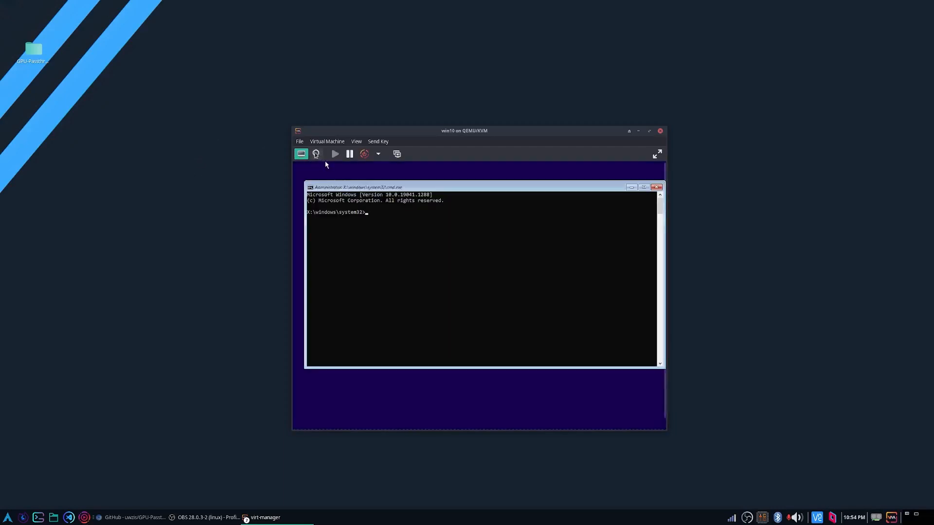
# Review the details of the three passed-through PCI devices in the win10 machine's hardware list.
pyautogui.click(316, 154)
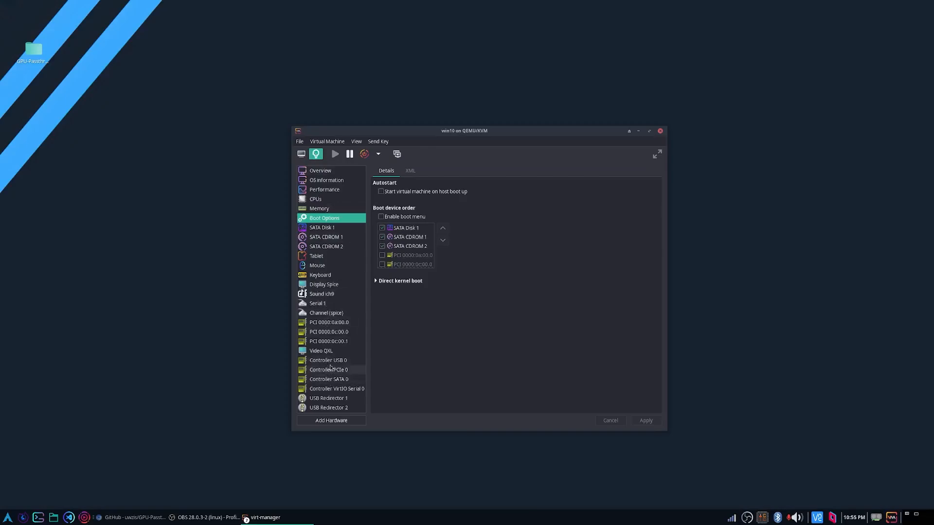
pyautogui.click(341, 322)
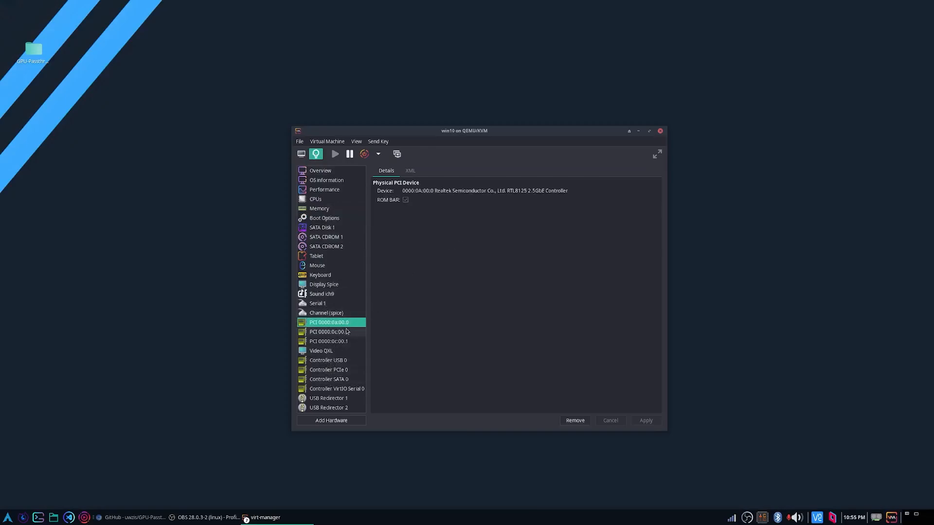
pyautogui.click(347, 332)
pyautogui.click(340, 342)
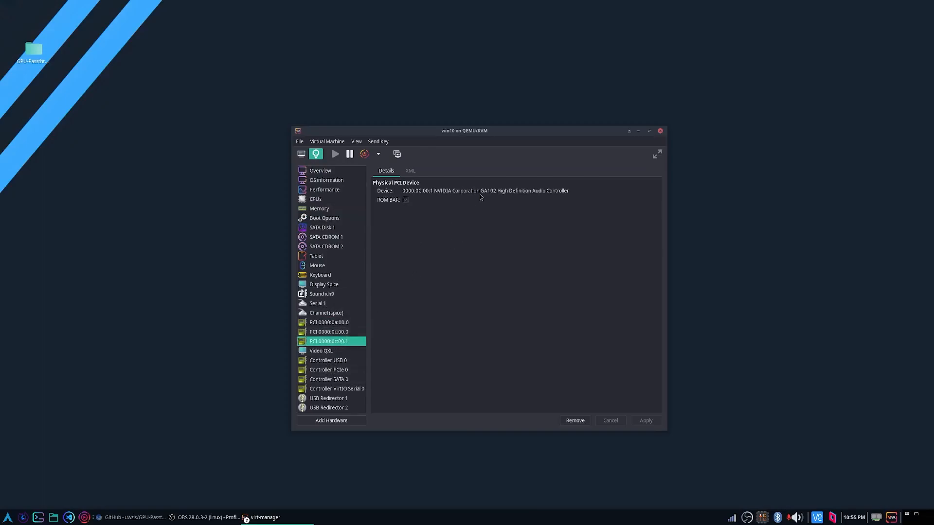
# Display the win10 machine's graphical console in full screen and close the NVIDIA Control Panel in the guest.
pyautogui.click(301, 154)
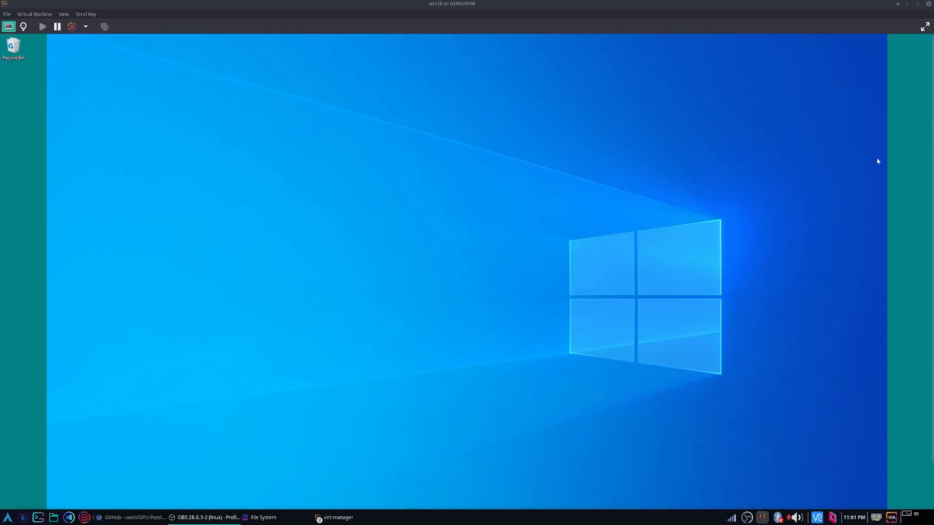
pyautogui.click(924, 27)
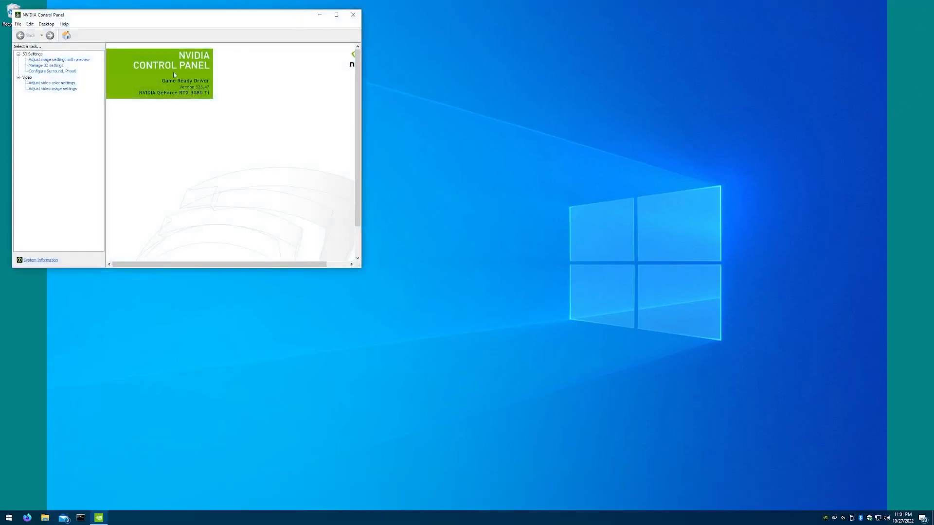
pyautogui.click(353, 15)
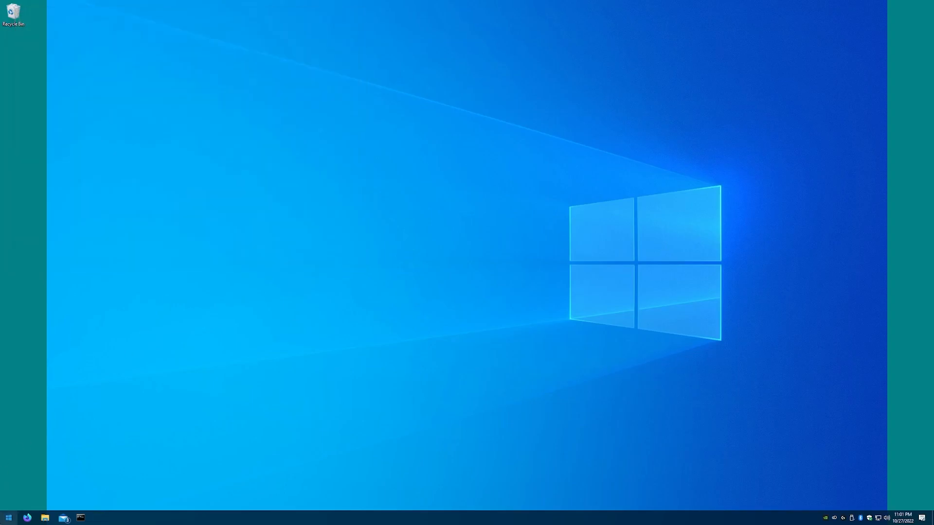
# Open Device Manager in the Windows guest and check the display adapters for the NVIDIA GeForce RTX 3080 Ti.
pyautogui.rightClick(8, 517)
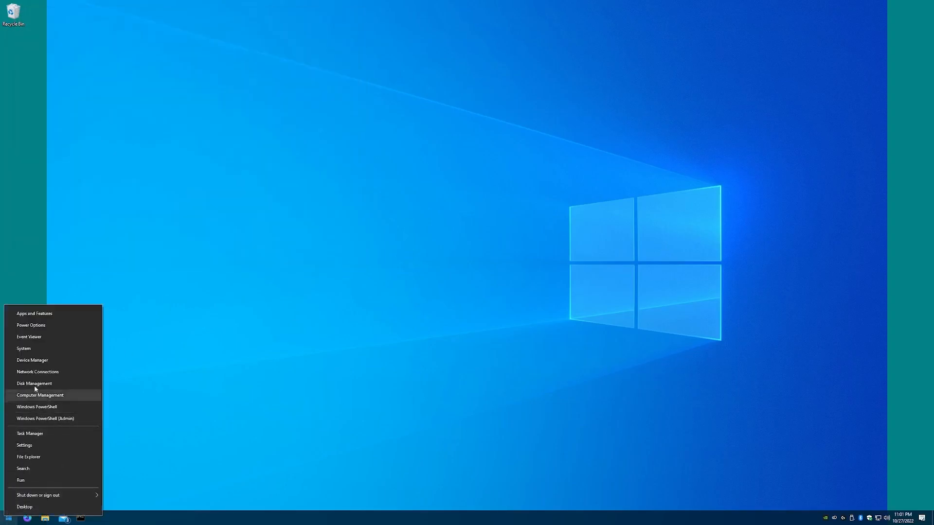
pyautogui.click(39, 360)
pyautogui.moveTo(229, 25); pyautogui.dragTo(480, 94)
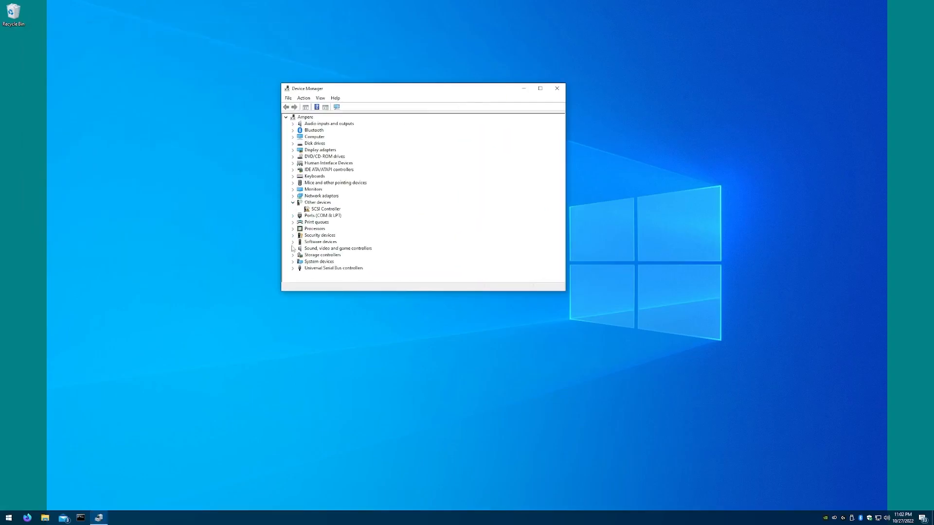
pyautogui.click(293, 150)
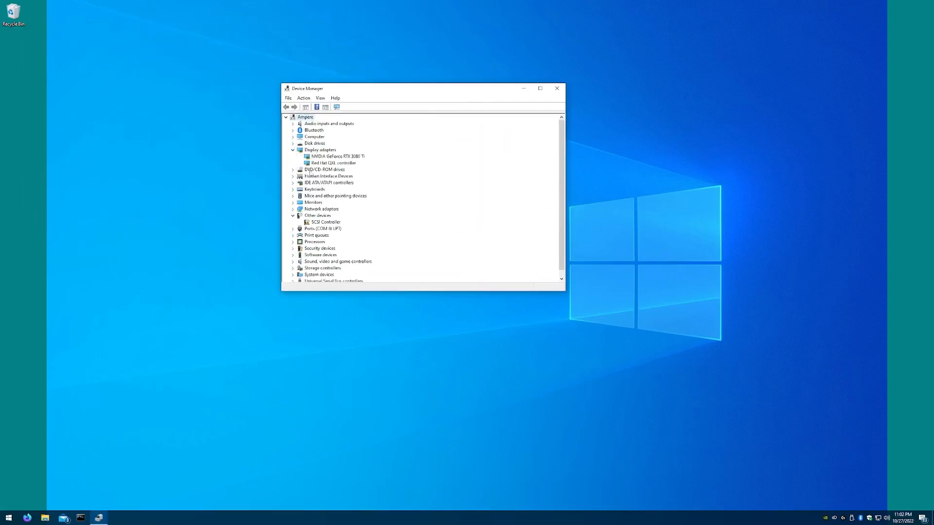
pyautogui.click(322, 157)
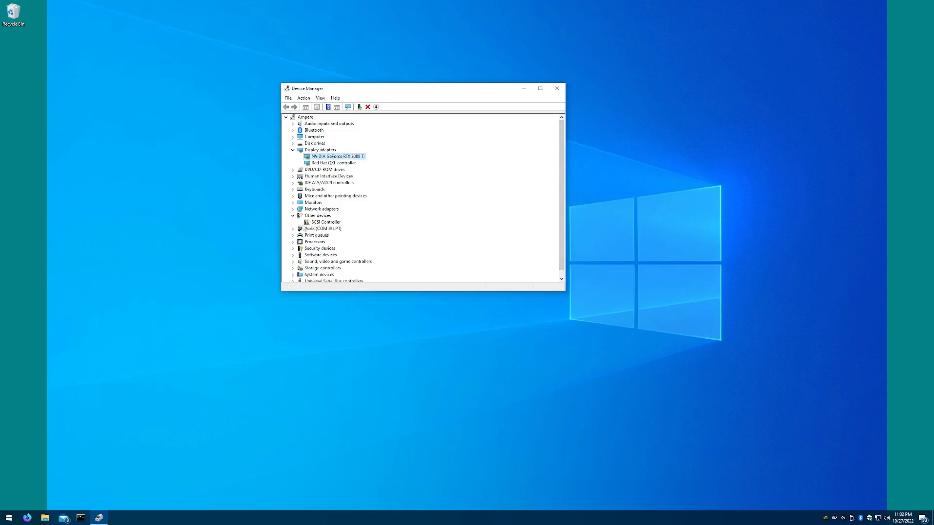
# Try to update the SCSI Controller's driver from the virtio-win-0.1.217 CD drive (H:), including subfolders, and close Device Manager.
pyautogui.rightClick(311, 222)
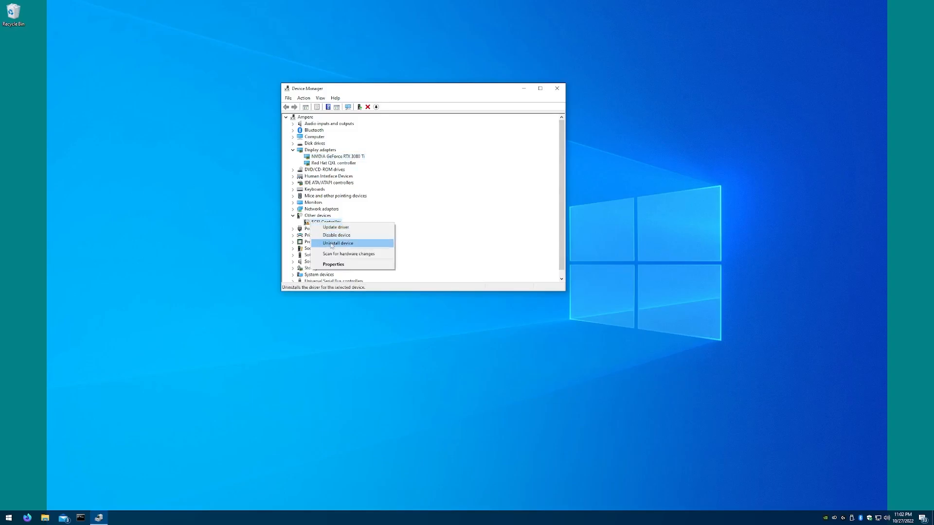
pyautogui.click(331, 227)
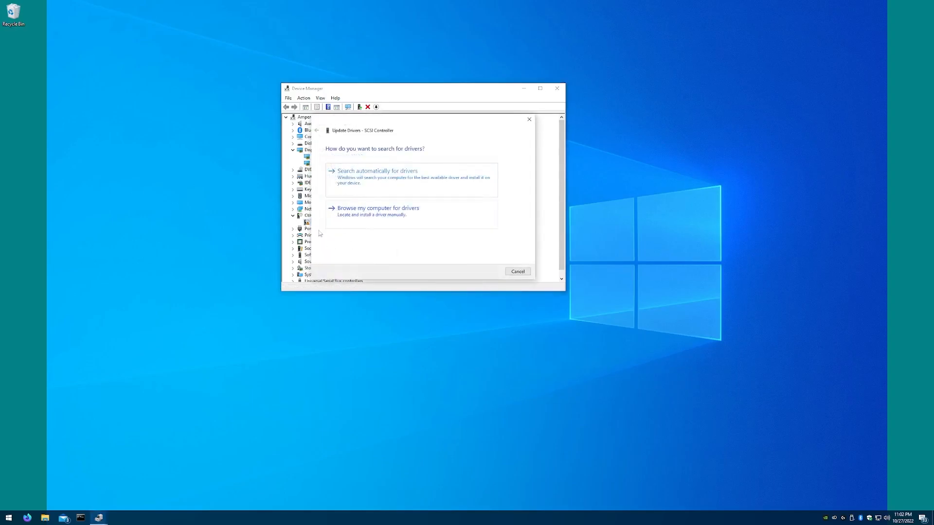
pyautogui.click(410, 216)
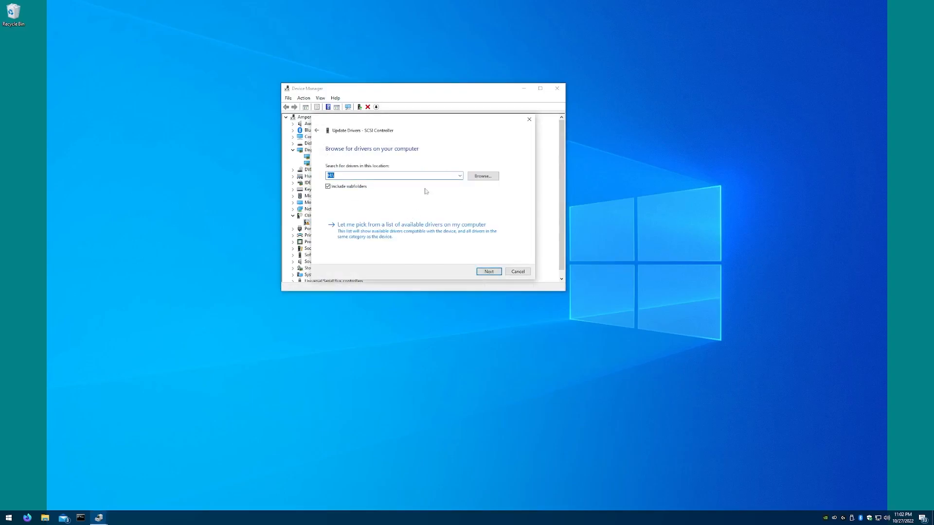
pyautogui.click(481, 176)
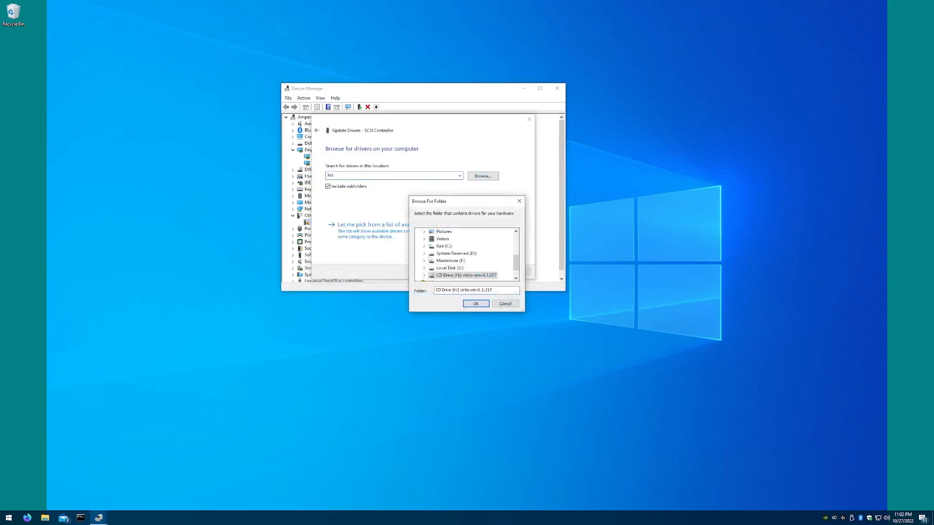
pyautogui.click(474, 303)
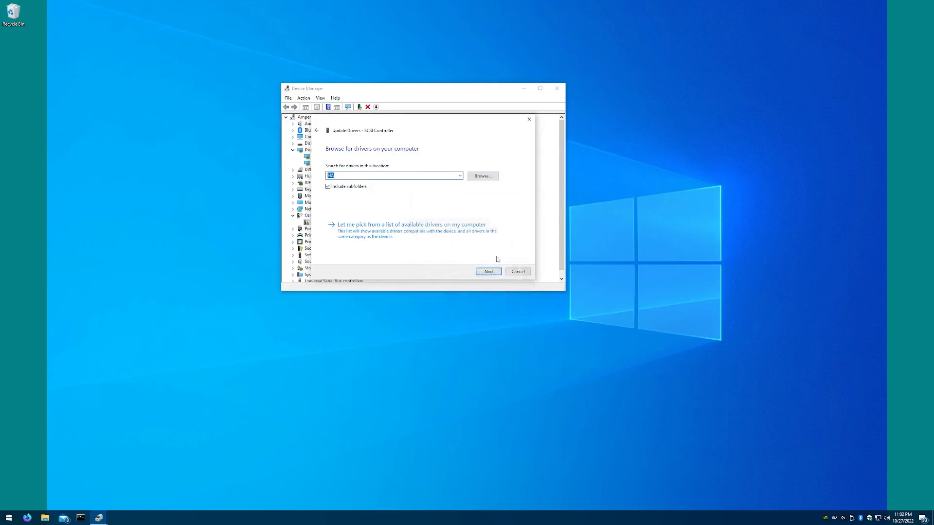
pyautogui.click(488, 271)
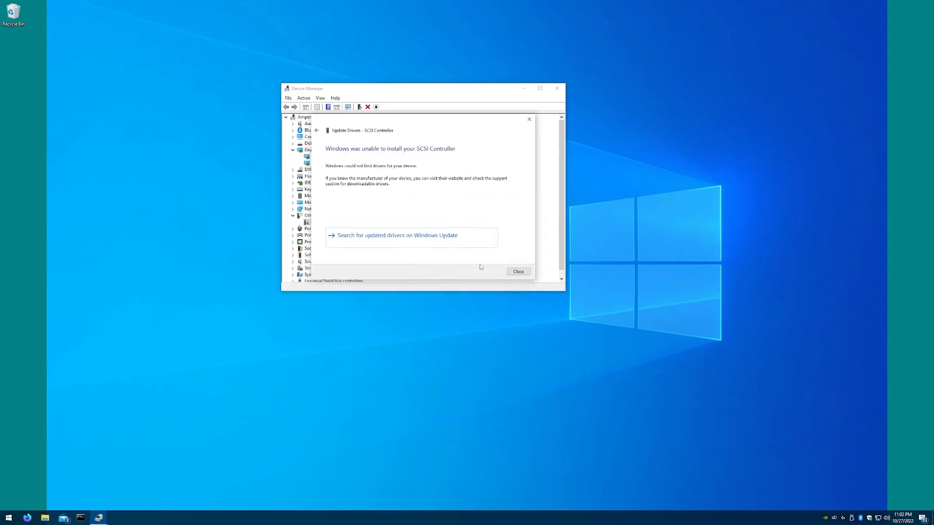
pyautogui.click(516, 272)
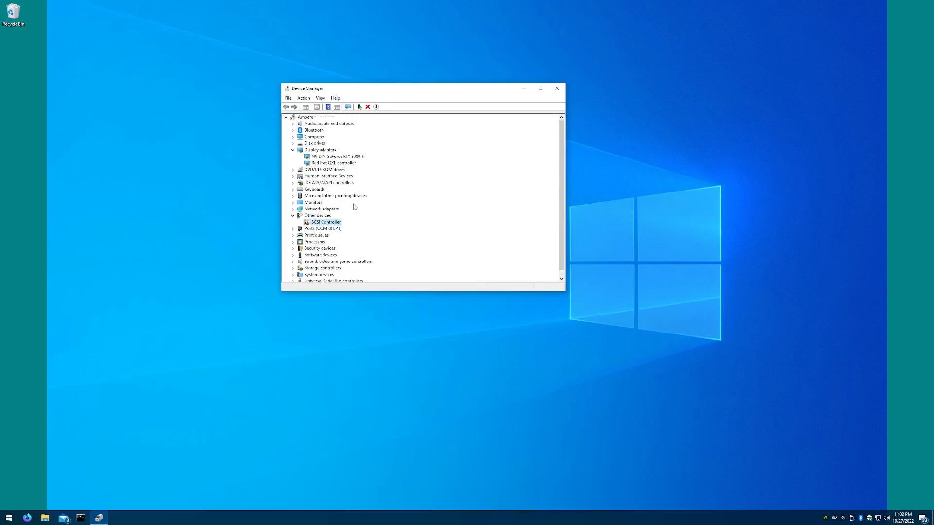
pyautogui.click(556, 88)
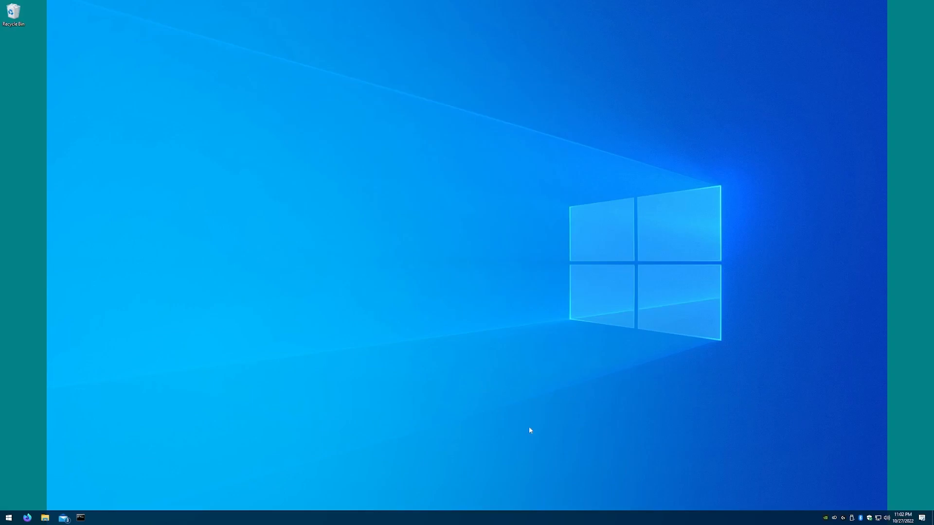
# Leave the guest's full-screen view and launch GPU Passthrough Manager on the host, authorising it with the sudo password.
pyautogui.moveTo(386, 3)
pyautogui.click(457, 7)
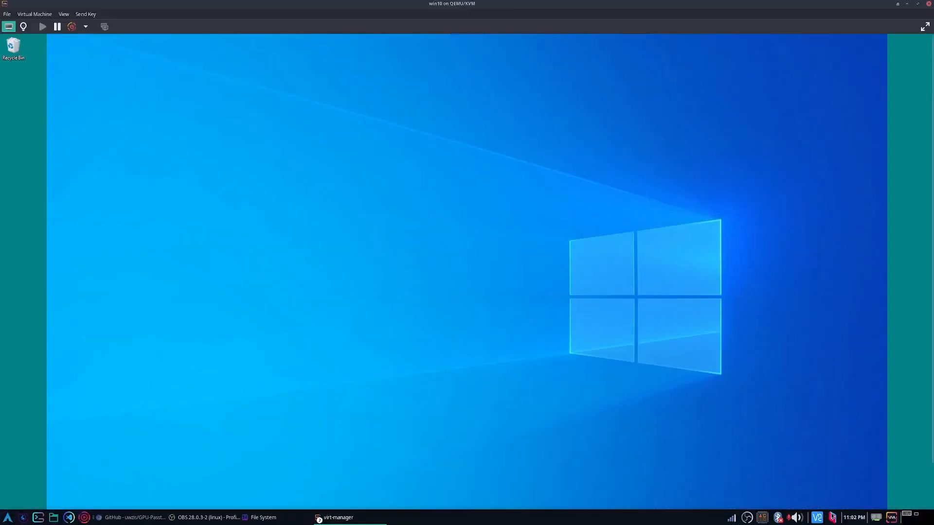
pyautogui.click(863, 520)
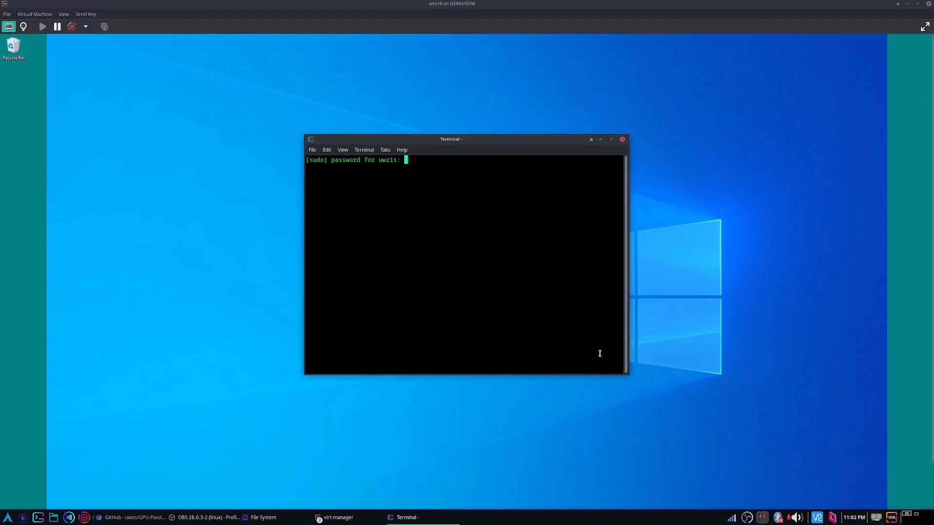
pyautogui.press('Return')
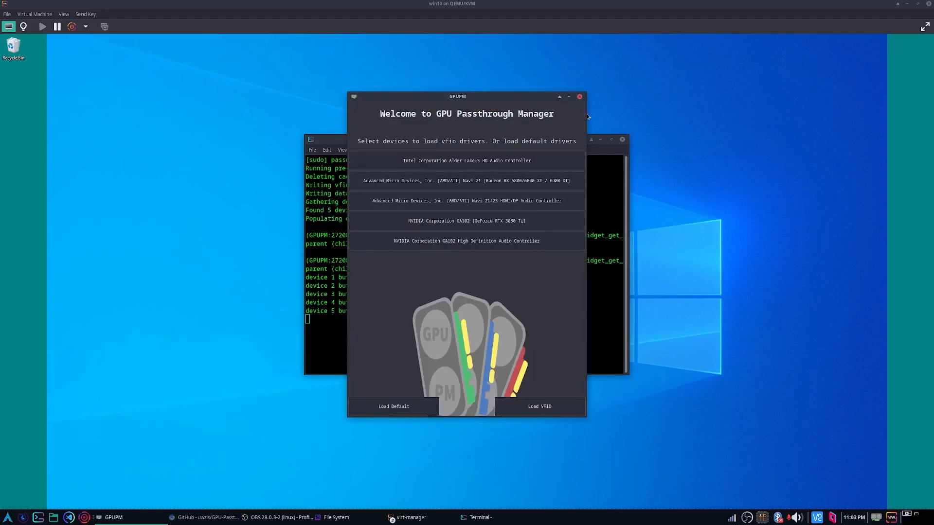
# Try selecting the AMD Navi 21 GPU and its HDMI/DP audio controller for VFIO, and deselect both devices.
pyautogui.moveTo(544, 97); pyautogui.dragTo(647, 105)
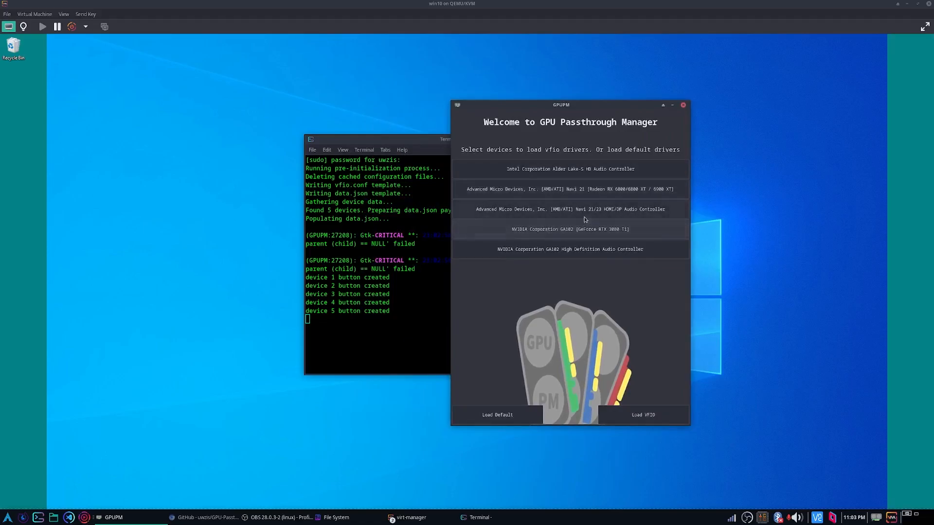
pyautogui.click(571, 196)
pyautogui.click(572, 204)
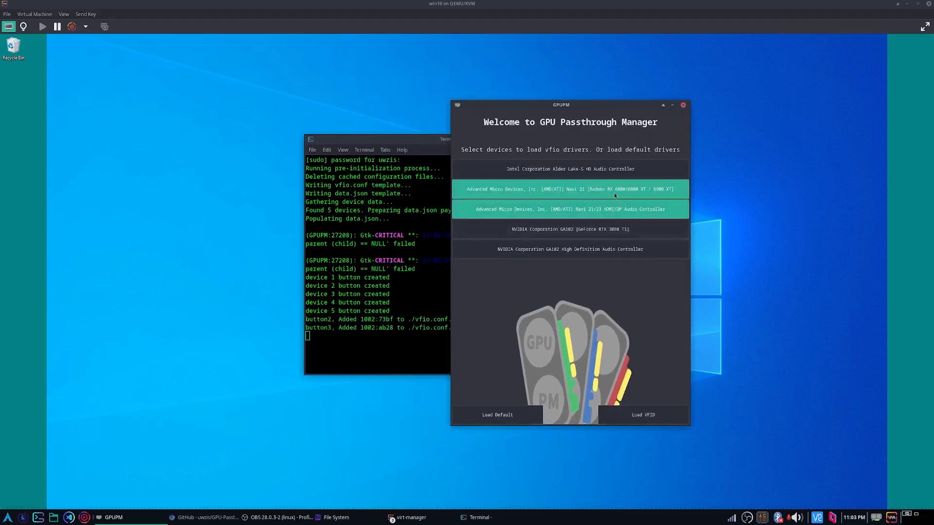
pyautogui.click(576, 217)
pyautogui.click(585, 194)
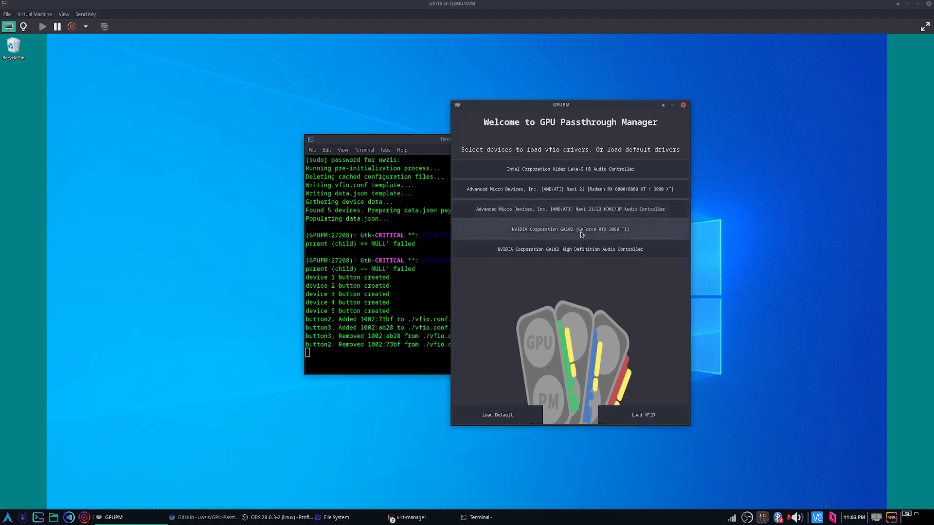
# Close GPU Passthrough Manager and minimise the win10 virtual machine window.
pyautogui.click(683, 105)
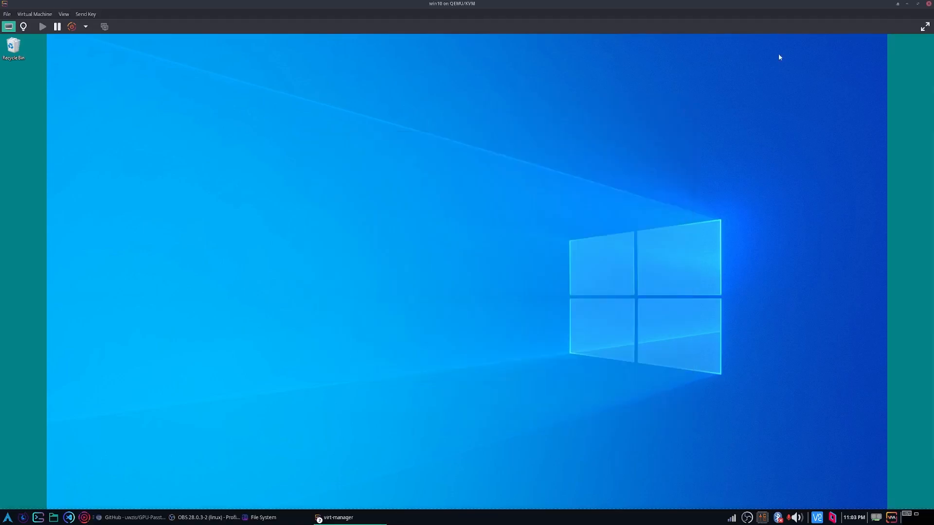
pyautogui.click(907, 4)
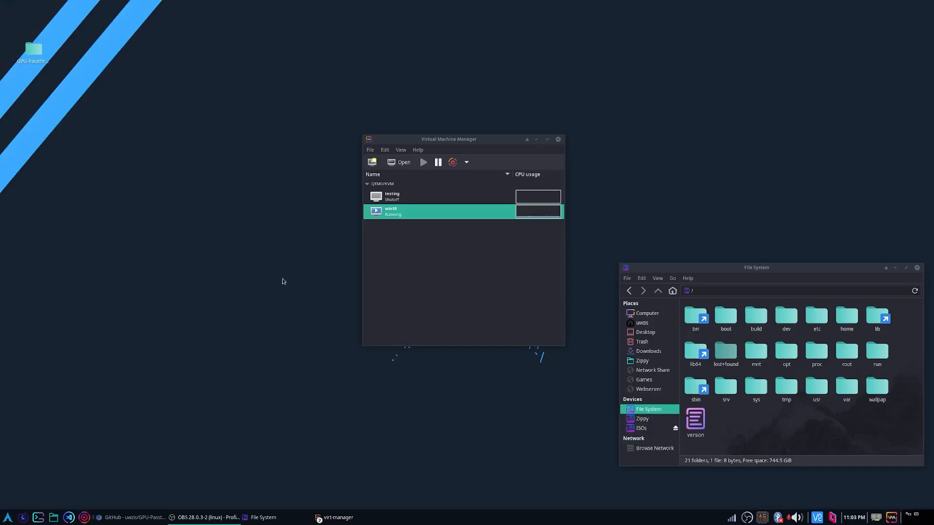